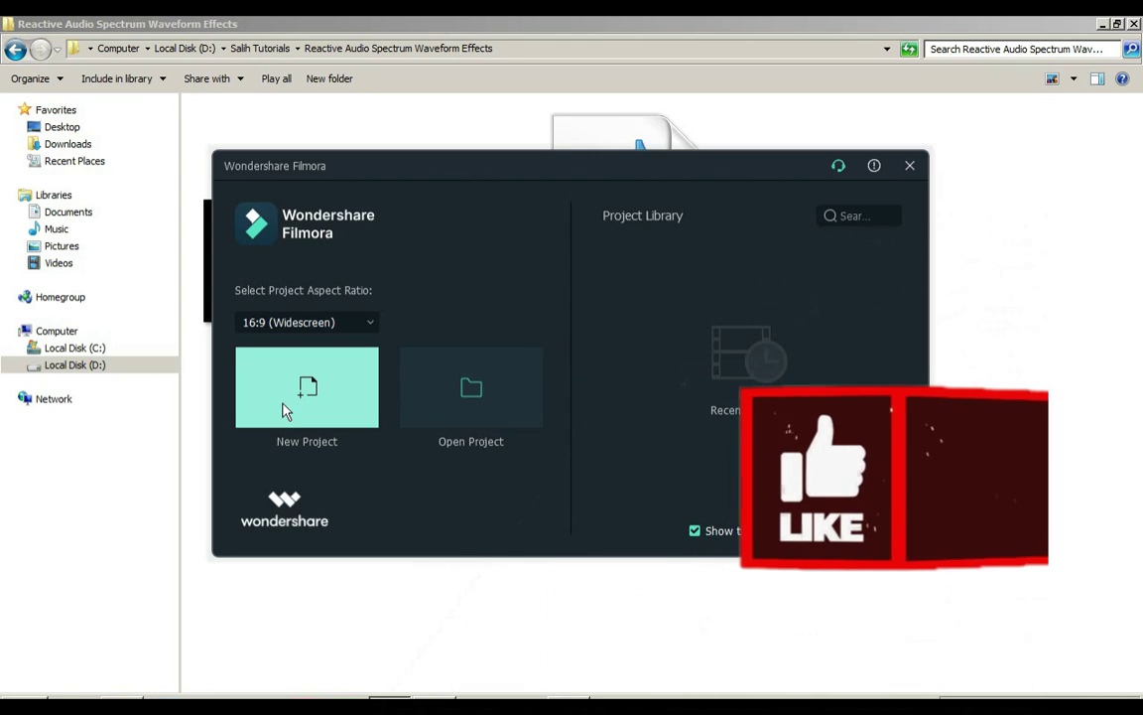
- Create a new 16:9 widescreen project and import the Round audio spectrum video and the Song file
left_click(283, 406)
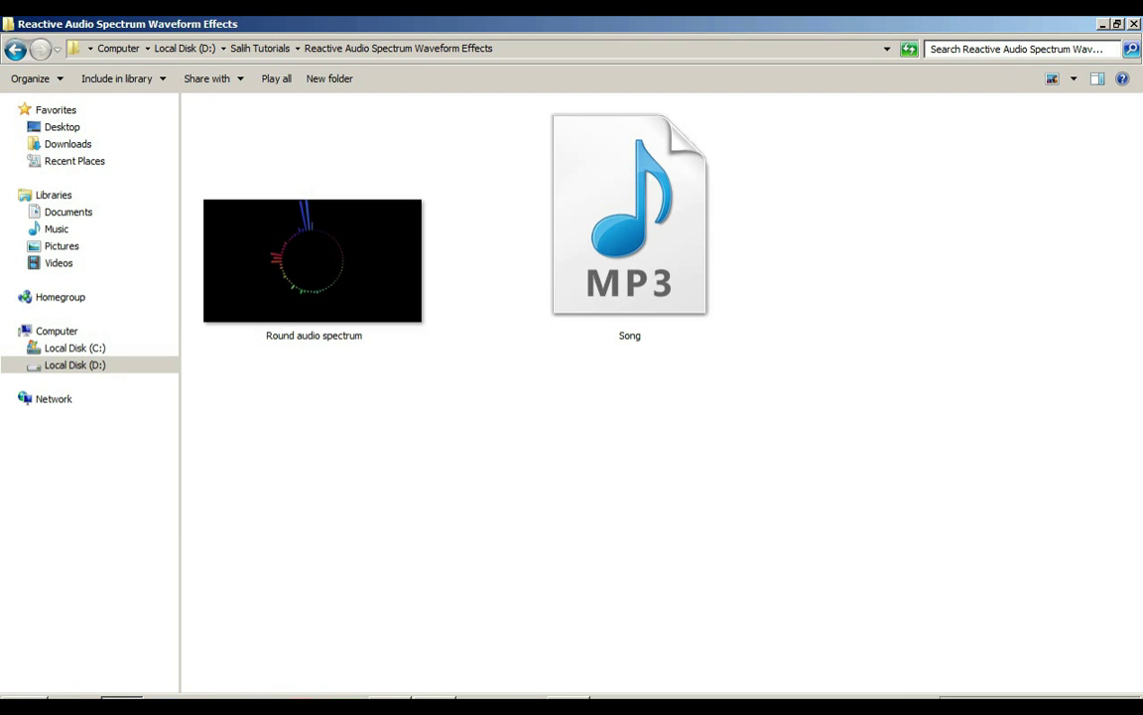
left_click(277, 301)
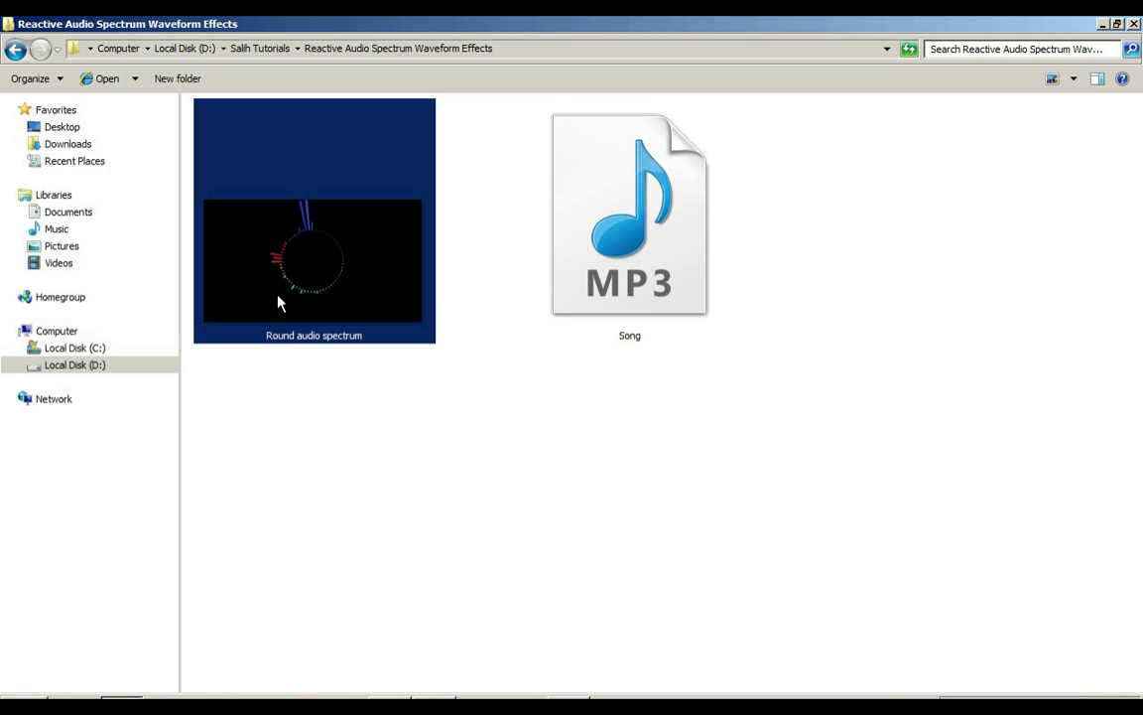
left_click(683, 298)
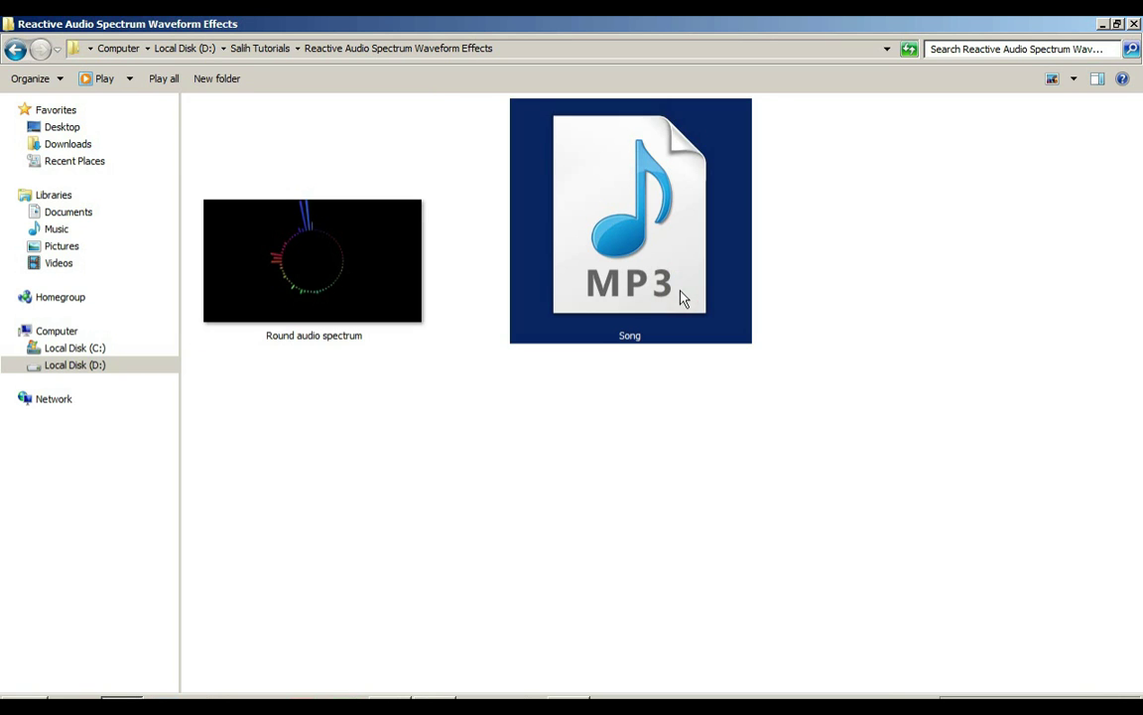
left_click_drag(728, 477, 415, 260)
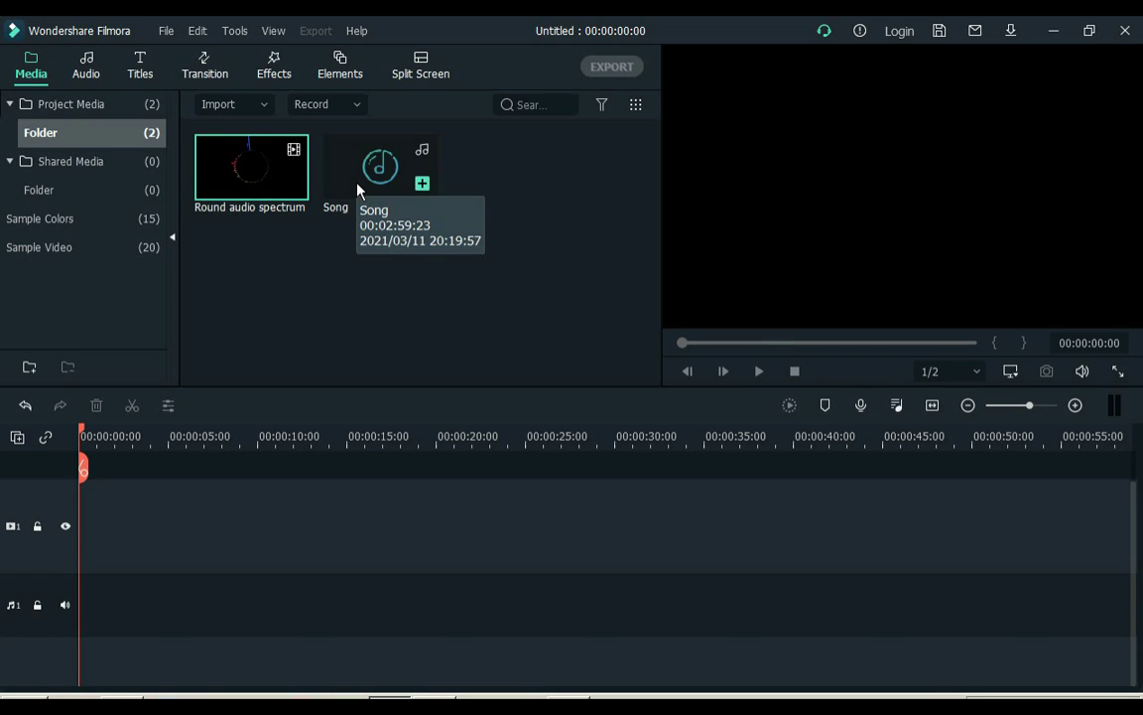
- Place the Round audio spectrum video at the start of video track 1 and split it at 00:00:00:20
left_click_drag(238, 171, 88, 541)
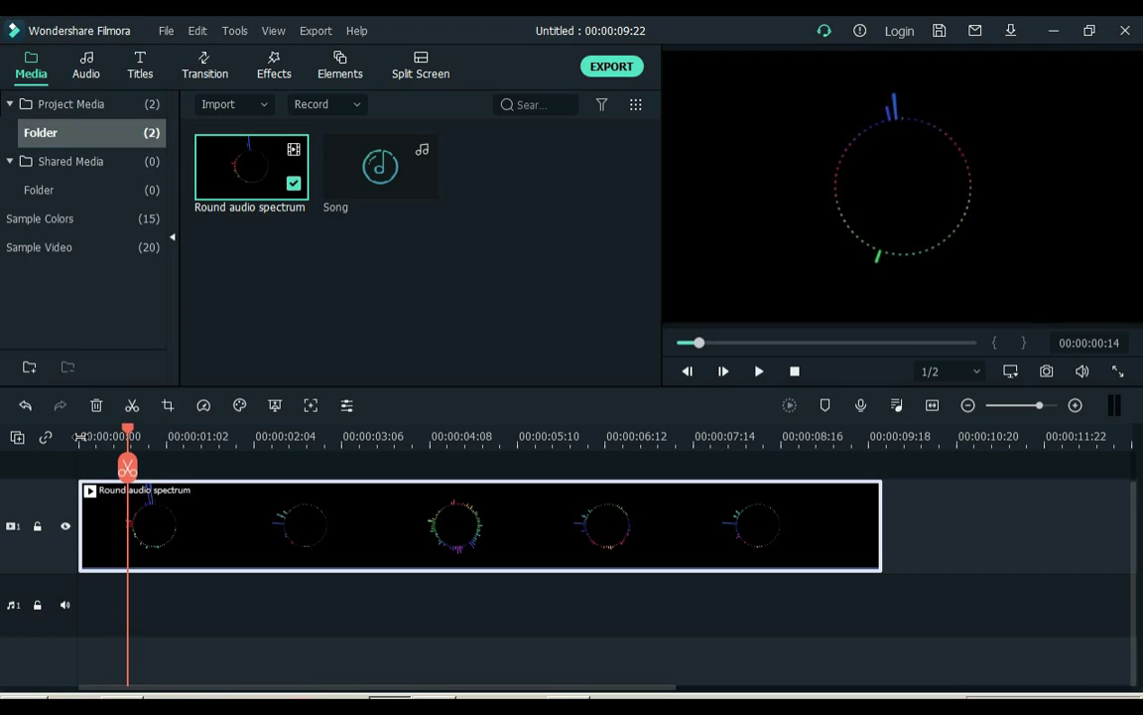
left_click_drag(128, 467, 148, 467)
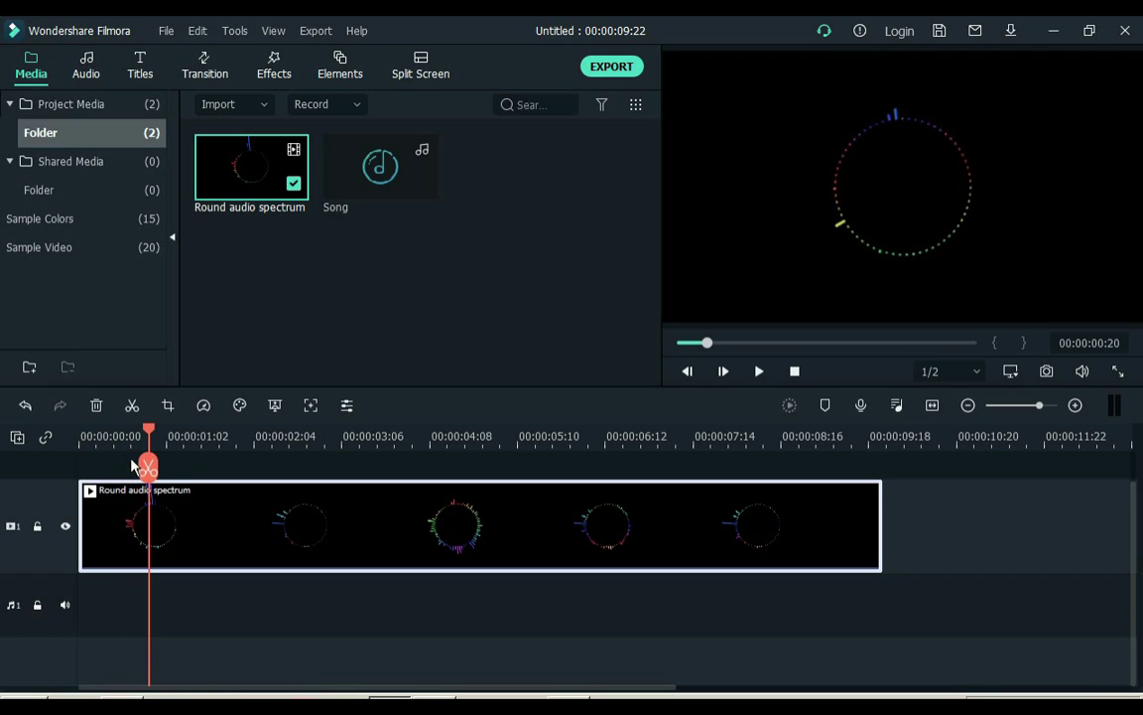
left_click(128, 514)
left_click(146, 468)
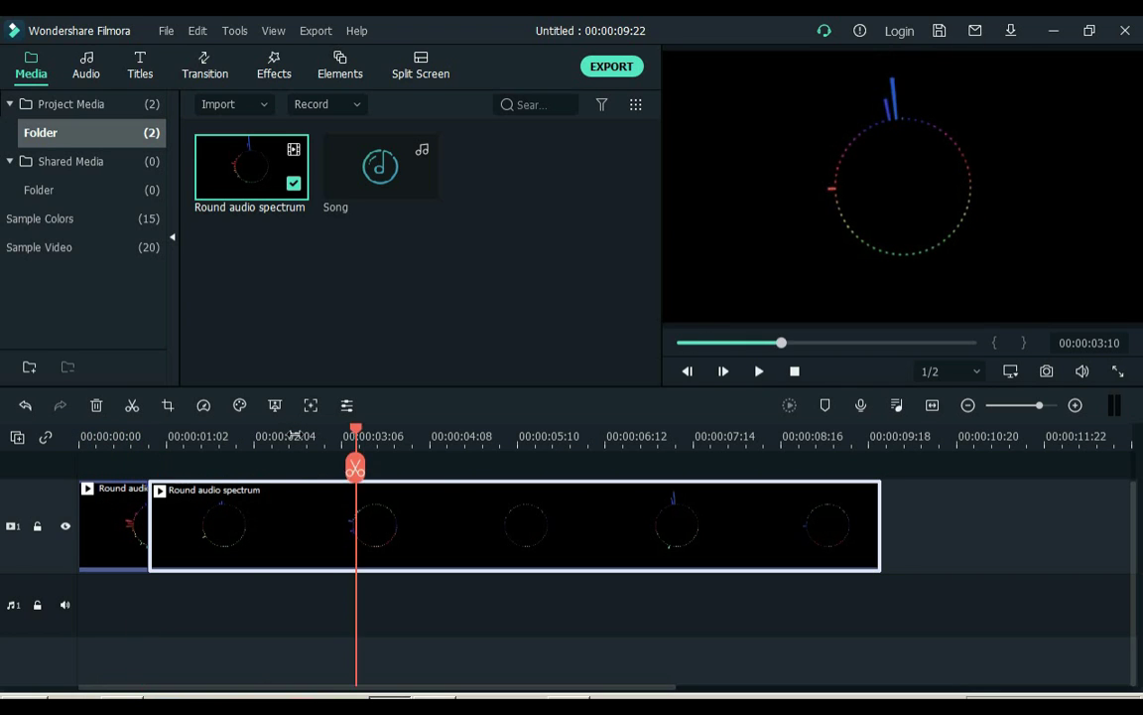
- Find the next spikes in the spectrum clip and split it at 00:00:02:19 and 00:00:03:16
left_click(294, 436)
key("space")
key("space")
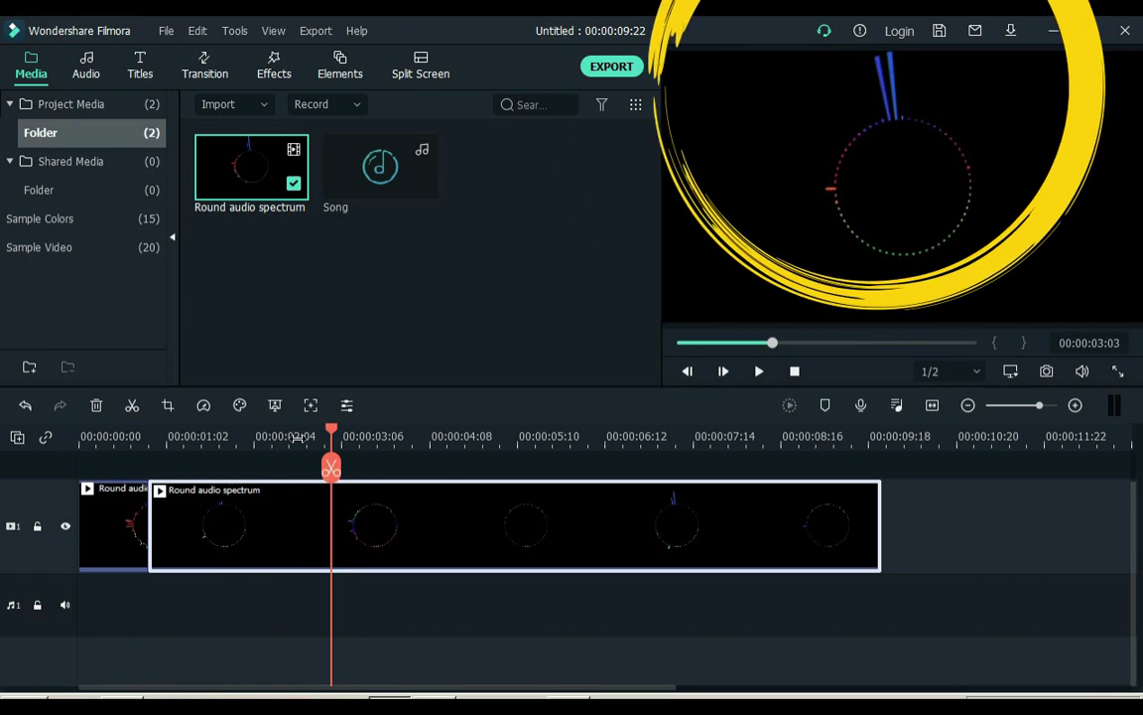
left_click_drag(332, 466, 307, 470)
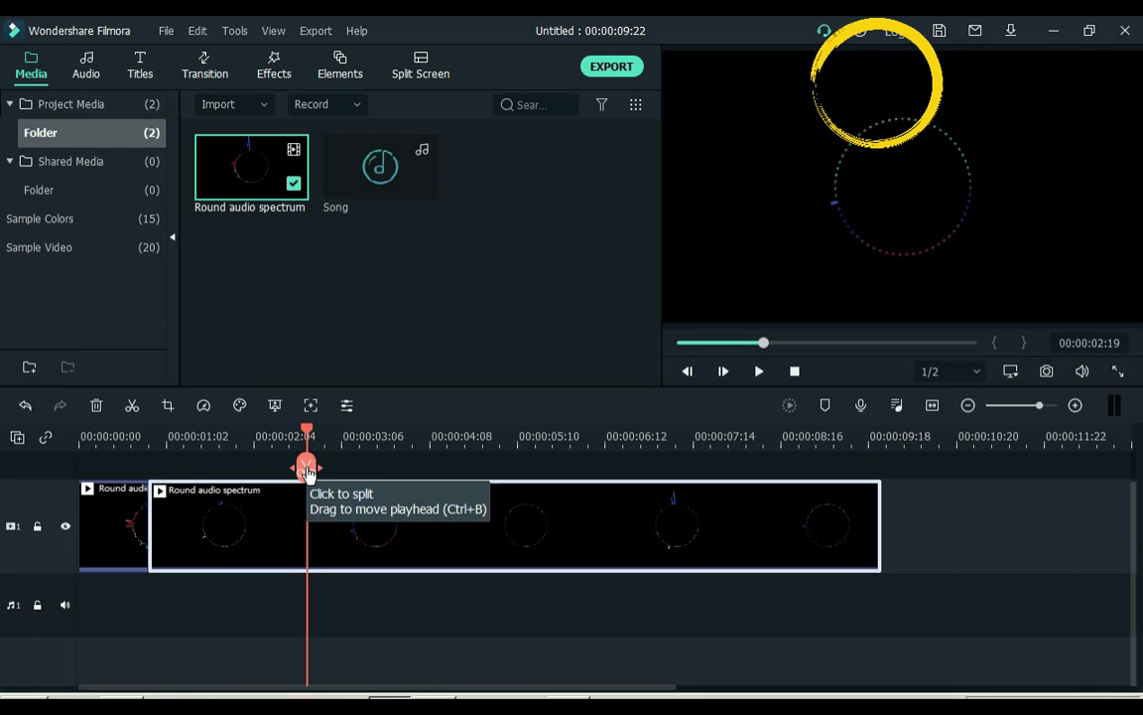
left_click(307, 467)
key("space")
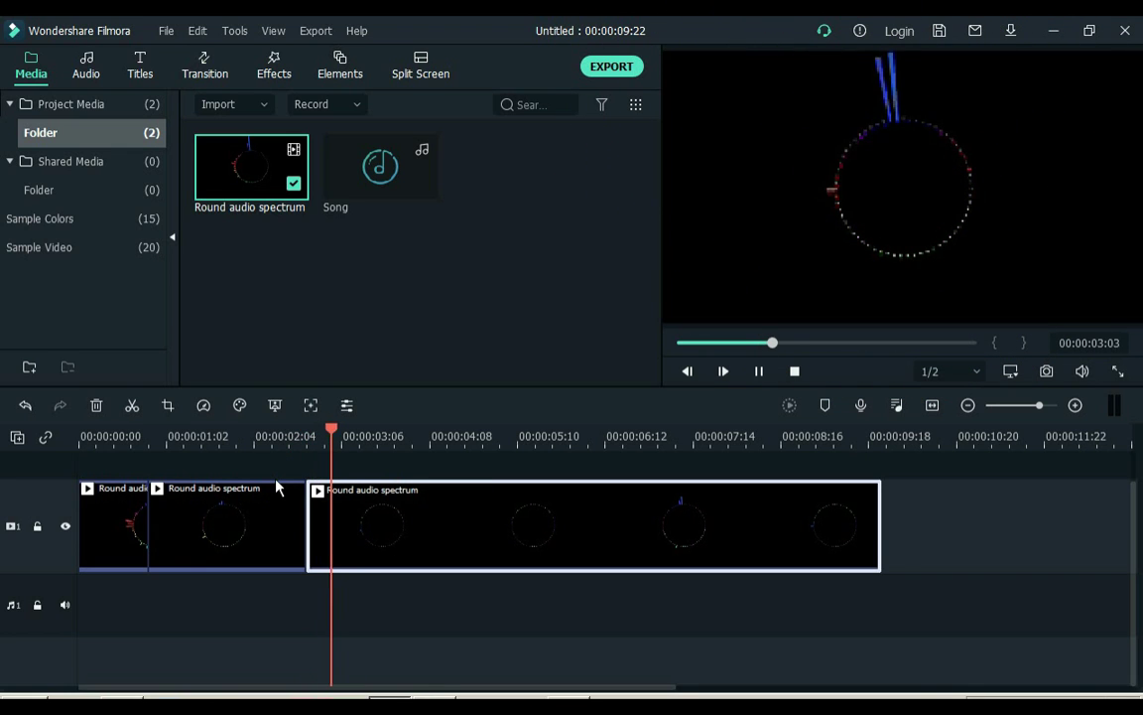
key("space")
left_click(380, 467)
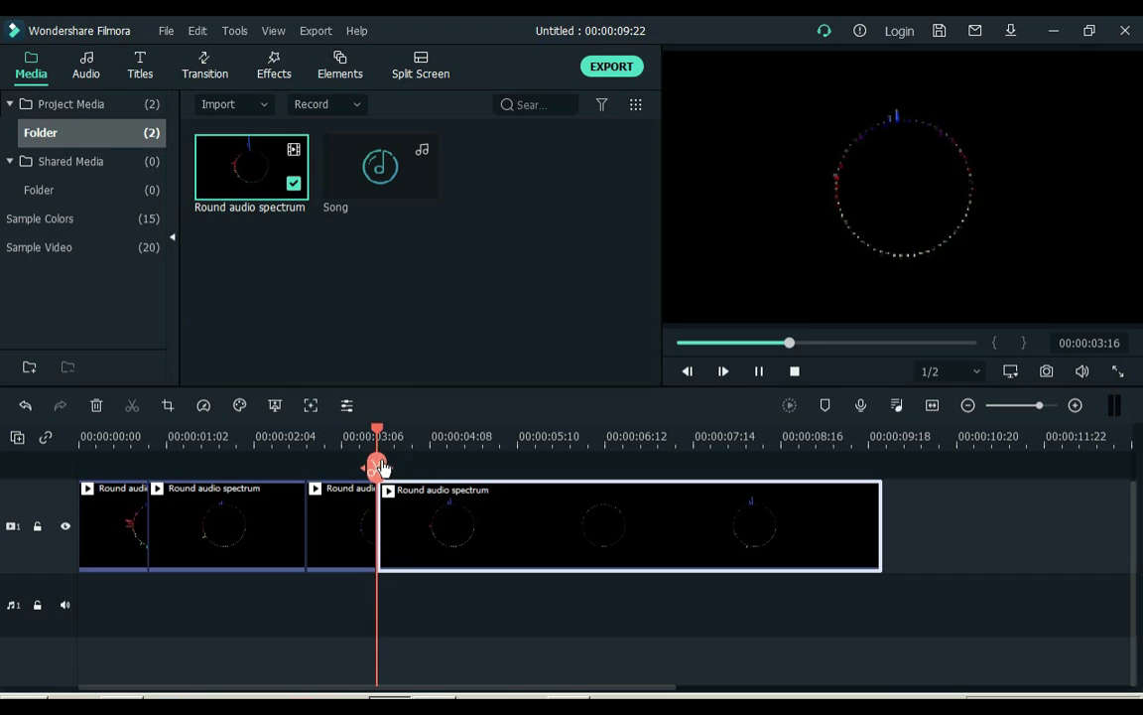
- Split the rest of the spectrum clip at 00:00:05:20 and 00:00:06:16
key("space")
left_click(553, 464)
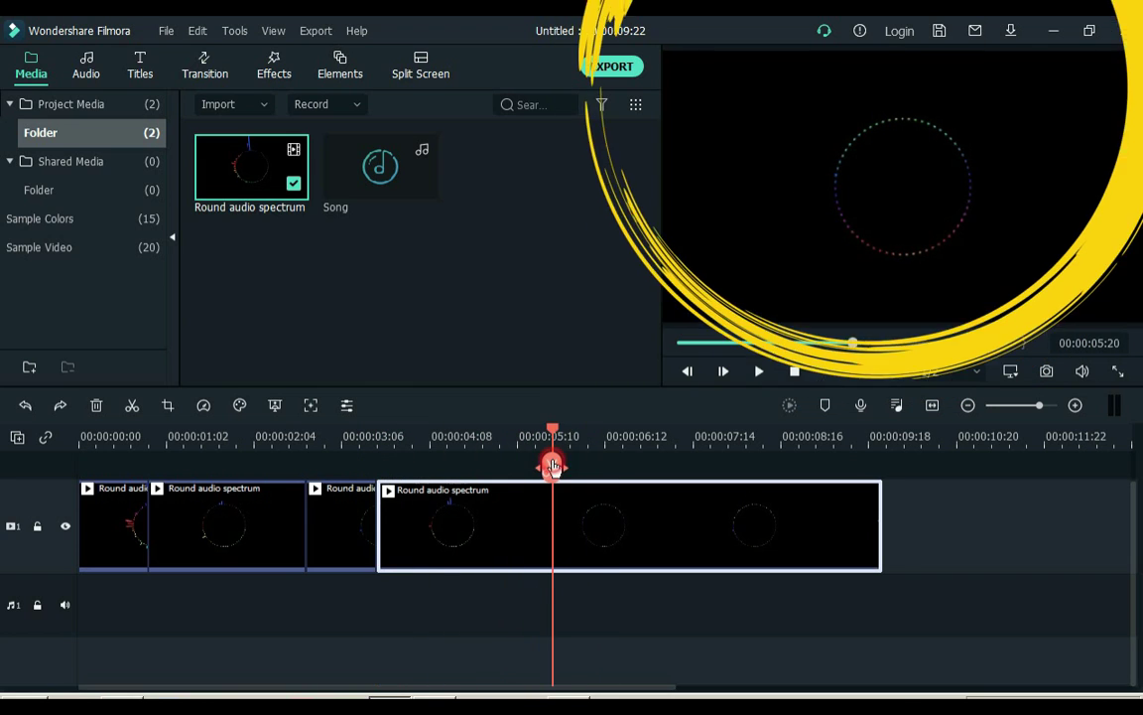
left_click(553, 466)
left_click_drag(553, 467, 620, 475)
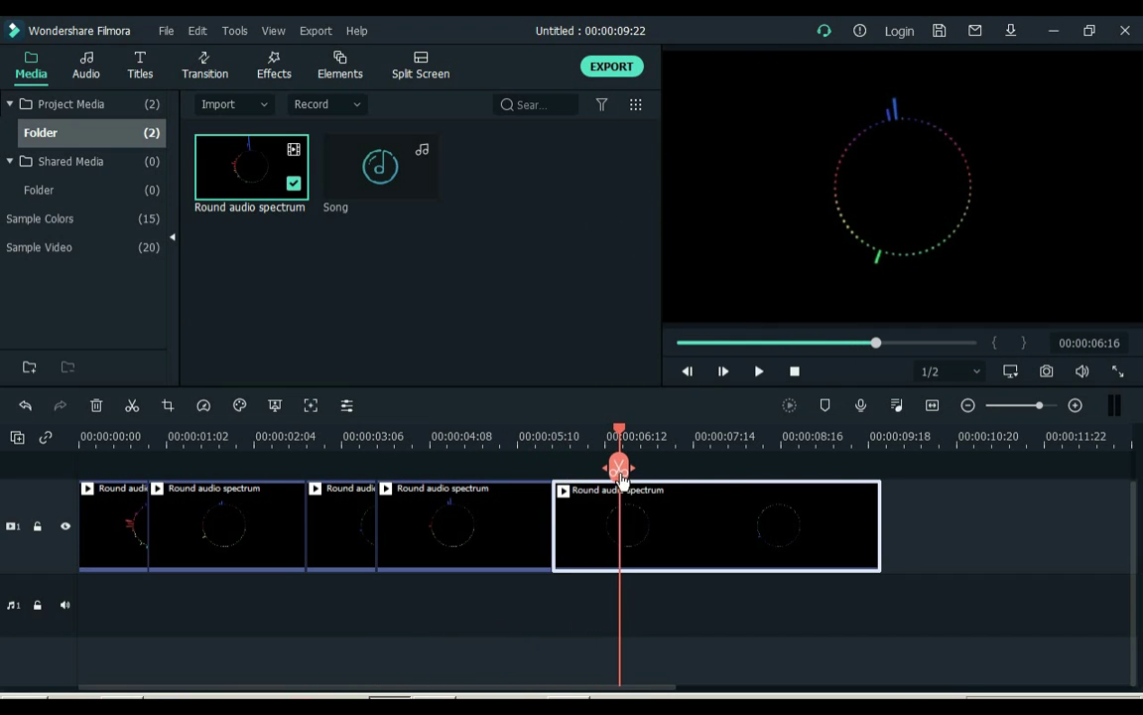
left_click(619, 474)
- Split the last spectrum segment at 00:00:07:08 and delete the part after the cut
key("space")
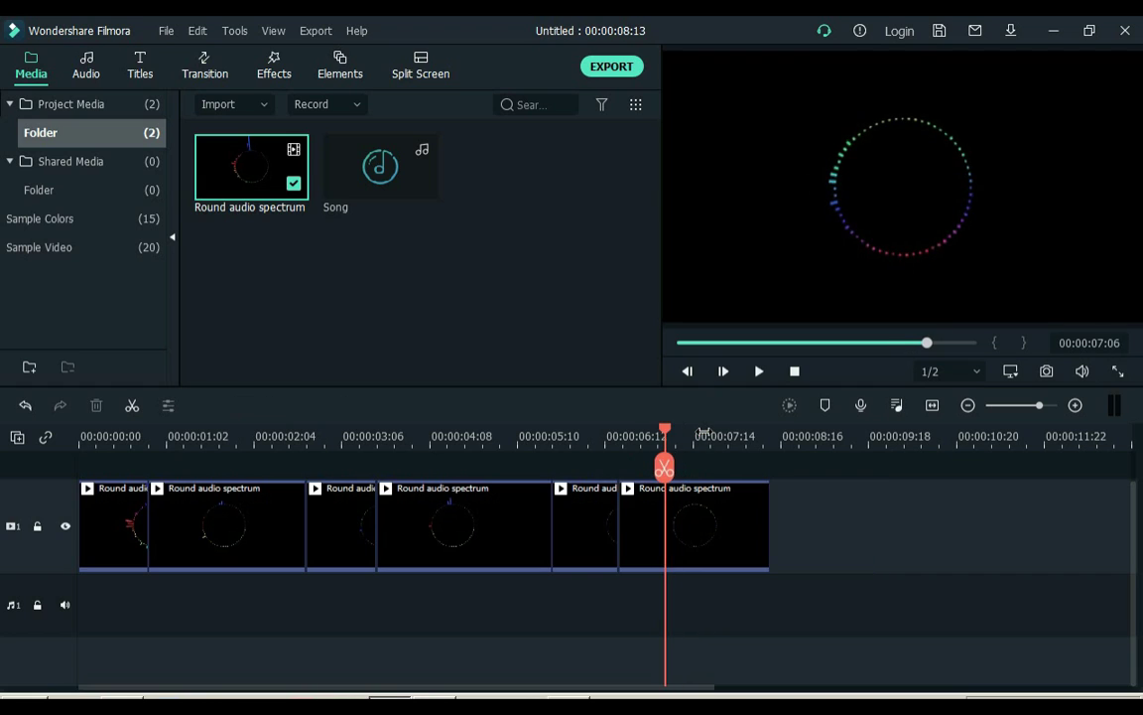
key("Right")
key("Right")
key("ctrl+b")
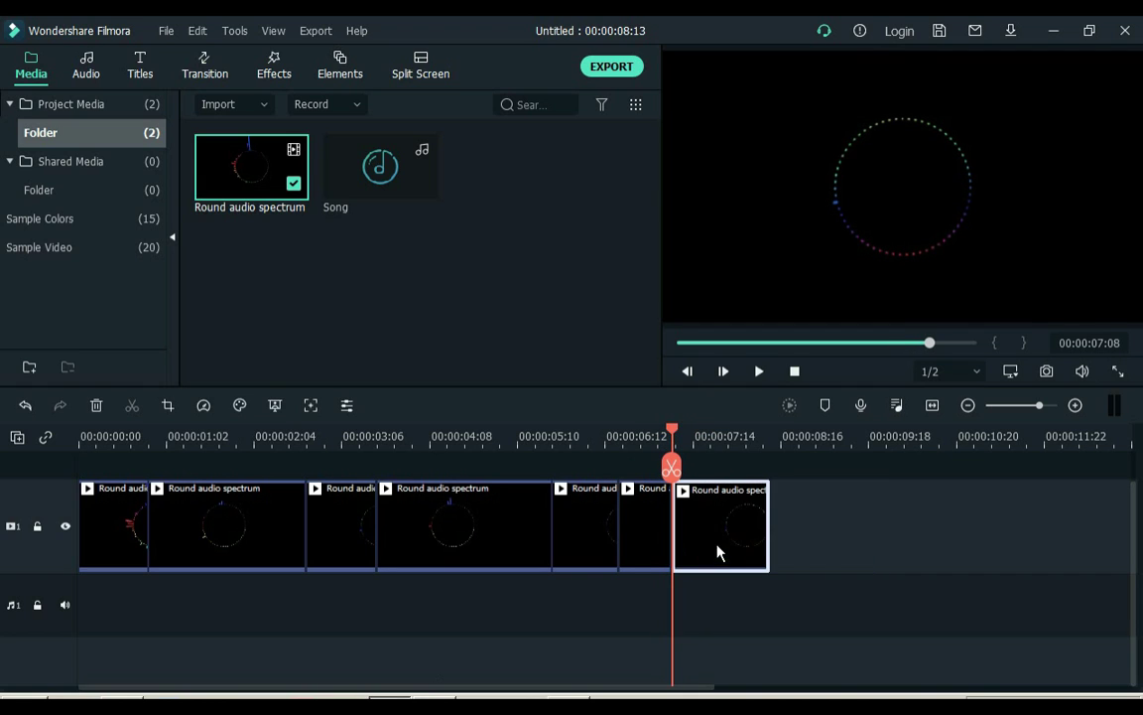
key("Delete")
- Add Song to the start of audio track 1 and move the first short spectrum clip to video track 3 at about 00:00:03:22
left_click_drag(357, 209, 83, 602)
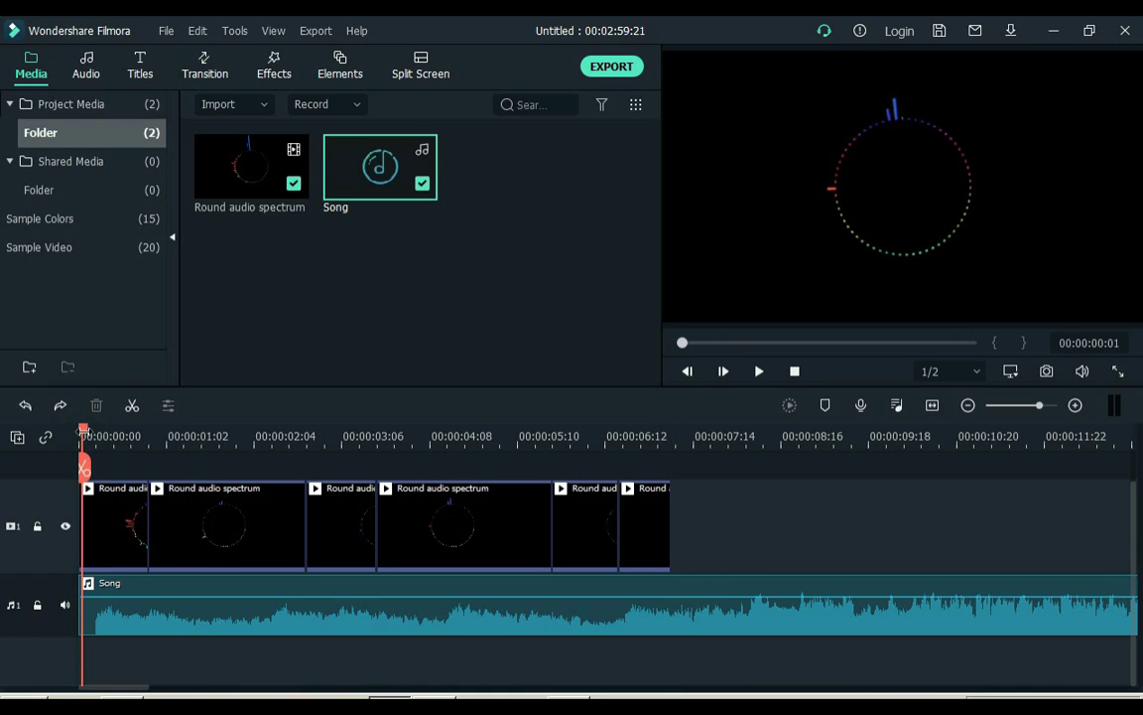
key("space")
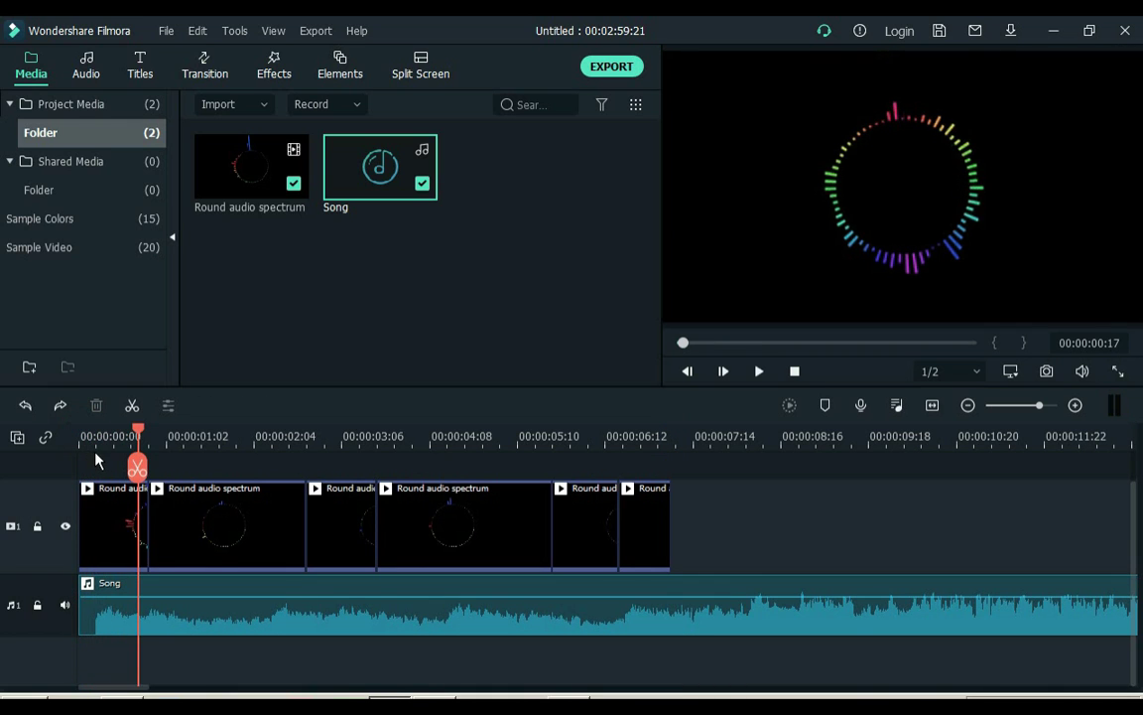
left_click(124, 532)
left_click_drag(123, 533, 429, 497)
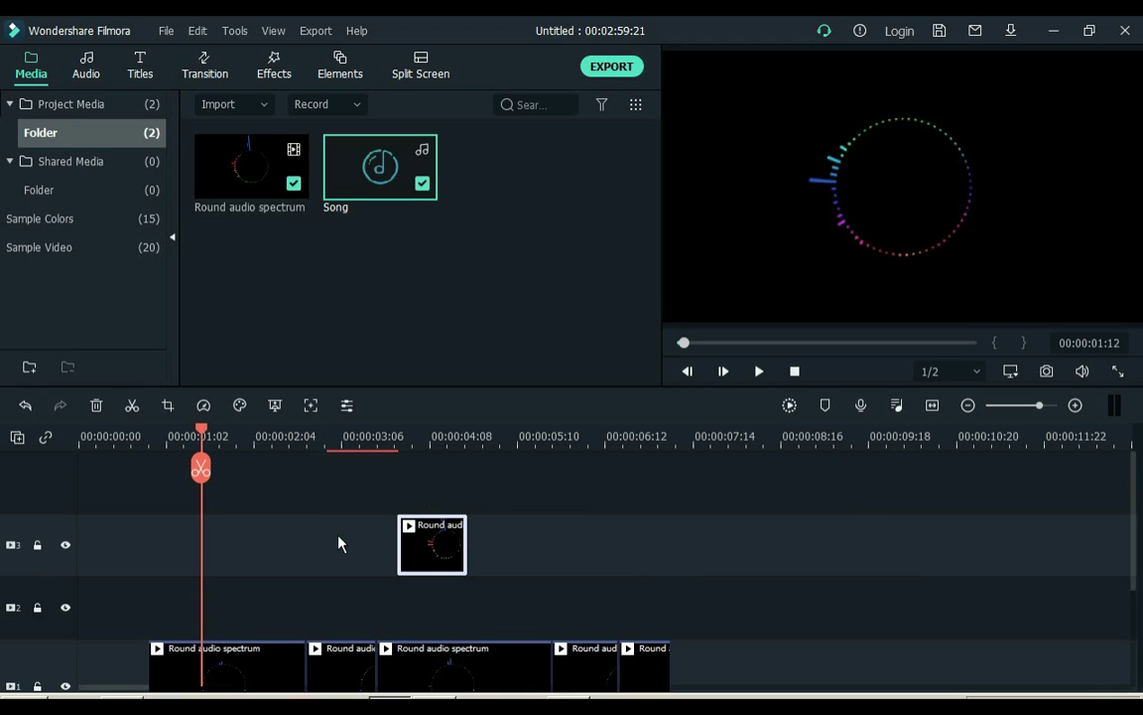
- Move the short middle clip to video track 2 beneath the track 3 clip, and place the two longer clips back to back from track 1's start
left_click(314, 436)
key("space")
scroll(331, 478, "down", 2)
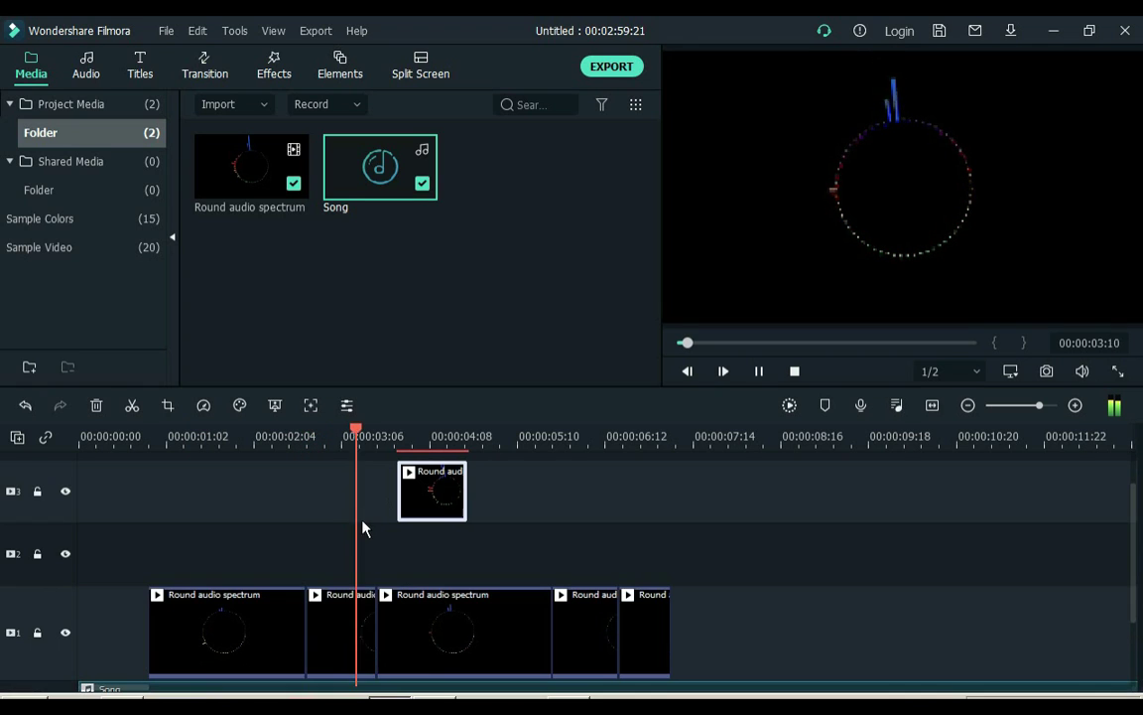
left_click(359, 595)
left_click_drag(363, 588, 439, 556)
left_click_drag(247, 629, 135, 615)
left_click_drag(455, 623, 326, 631)
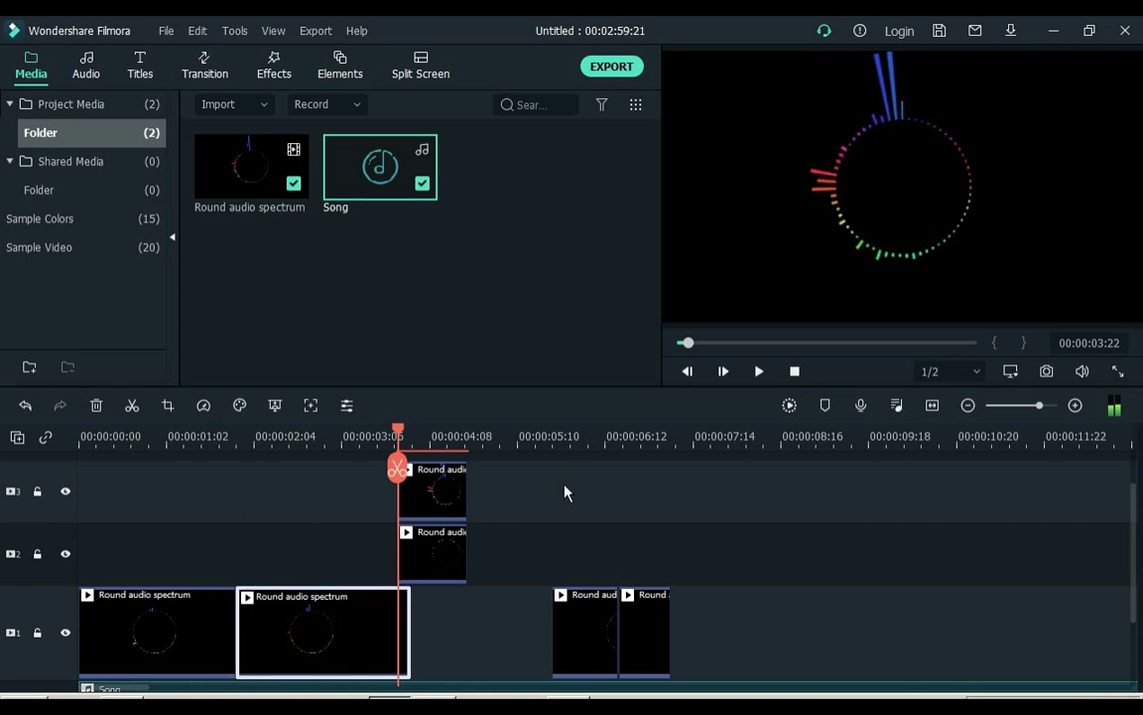
- Preview the last two short clips on video track 1 and delete the one starting at 00:00:05:20
left_click(560, 437)
key("space")
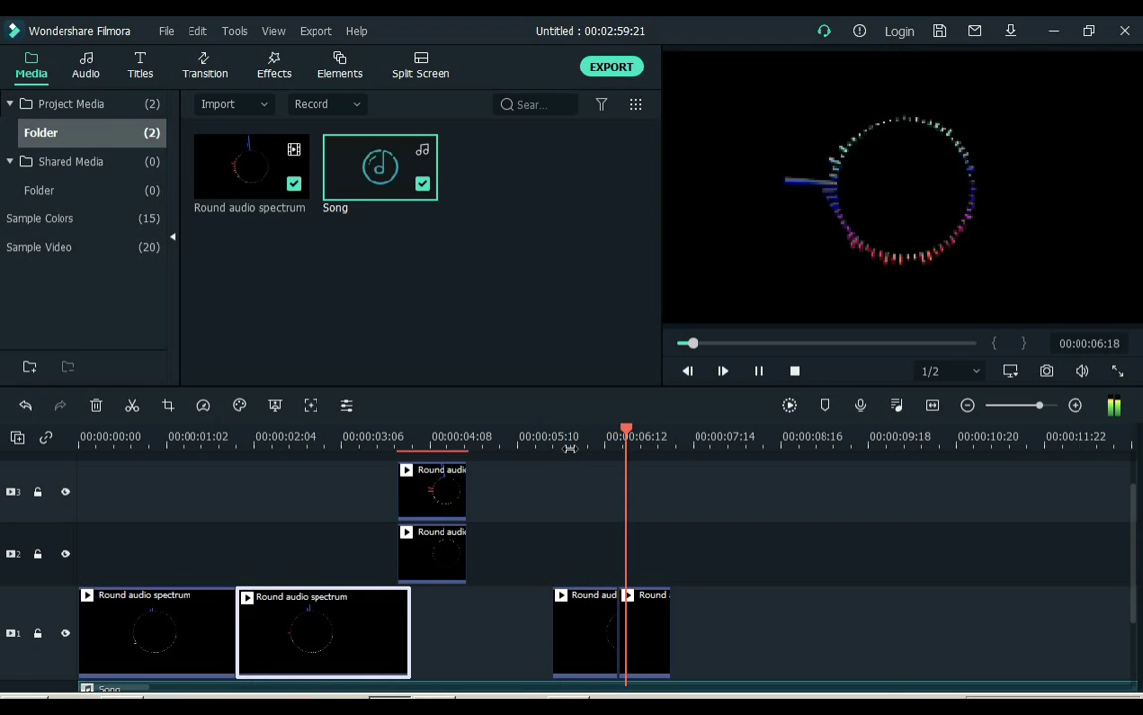
left_click(582, 624)
key("Delete")
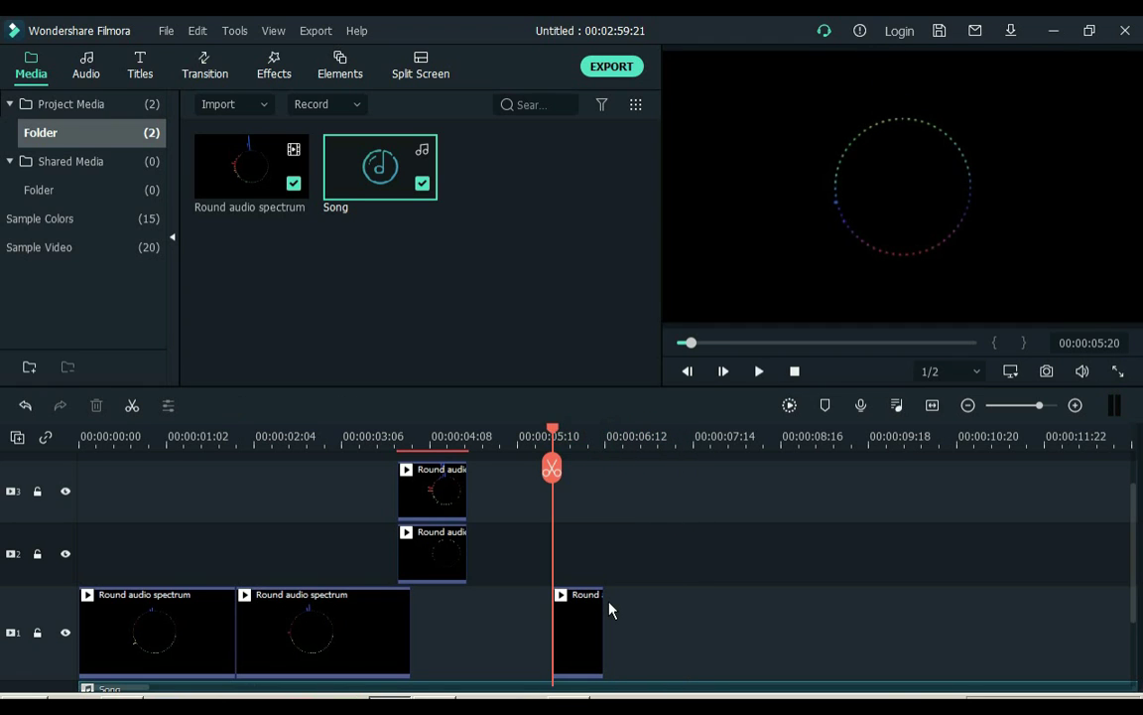
- Move the remaining short clip on video track 1 directly after the second longer clip
key("space")
key("space")
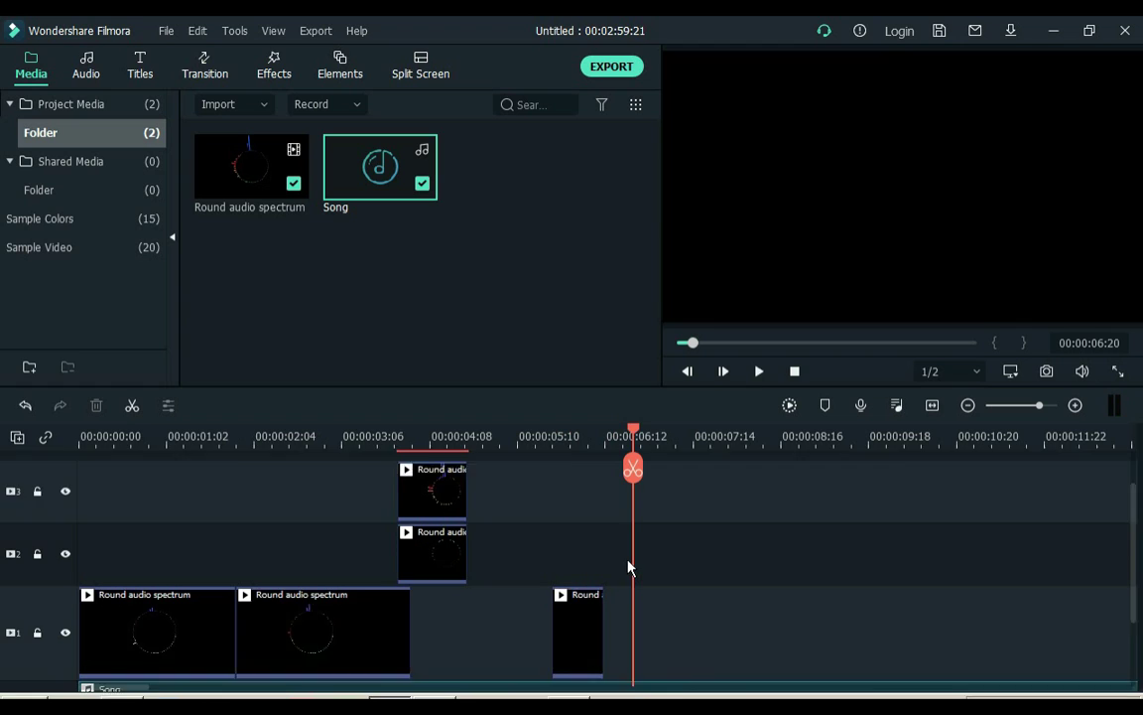
scroll(627, 566, "down", 1)
left_click_drag(572, 582, 436, 583)
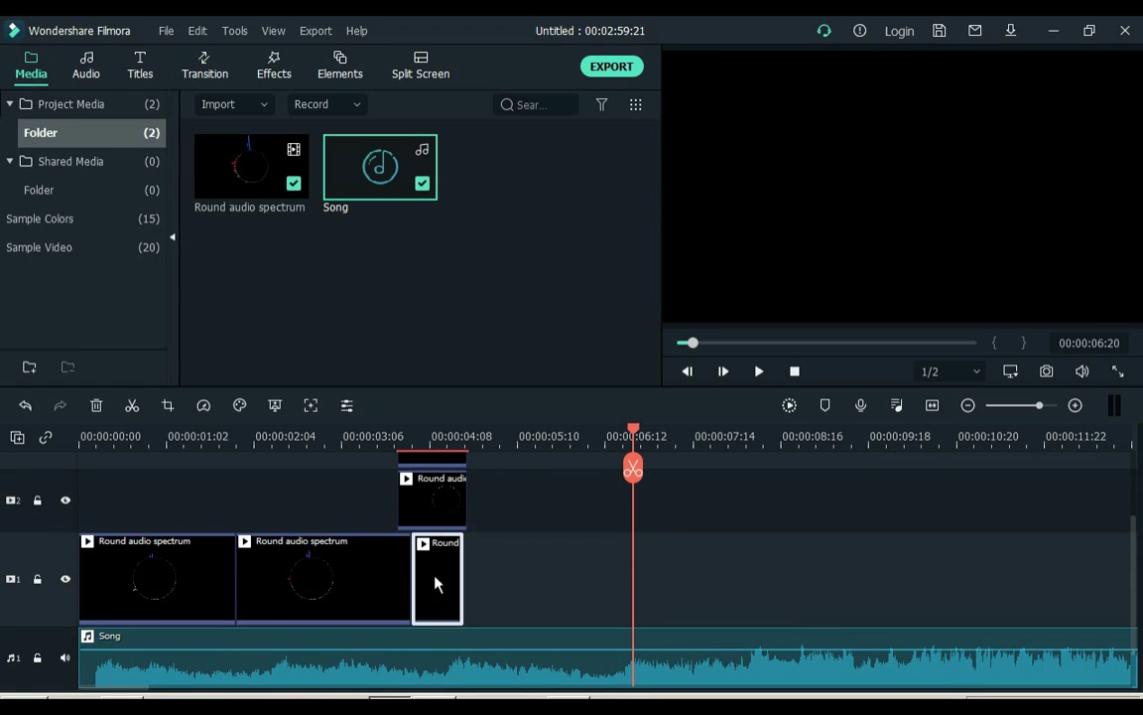
- Select the three adjoining spectrum clips on video track 1 and copy them
left_click(435, 504)
scroll(504, 595, "up", 1)
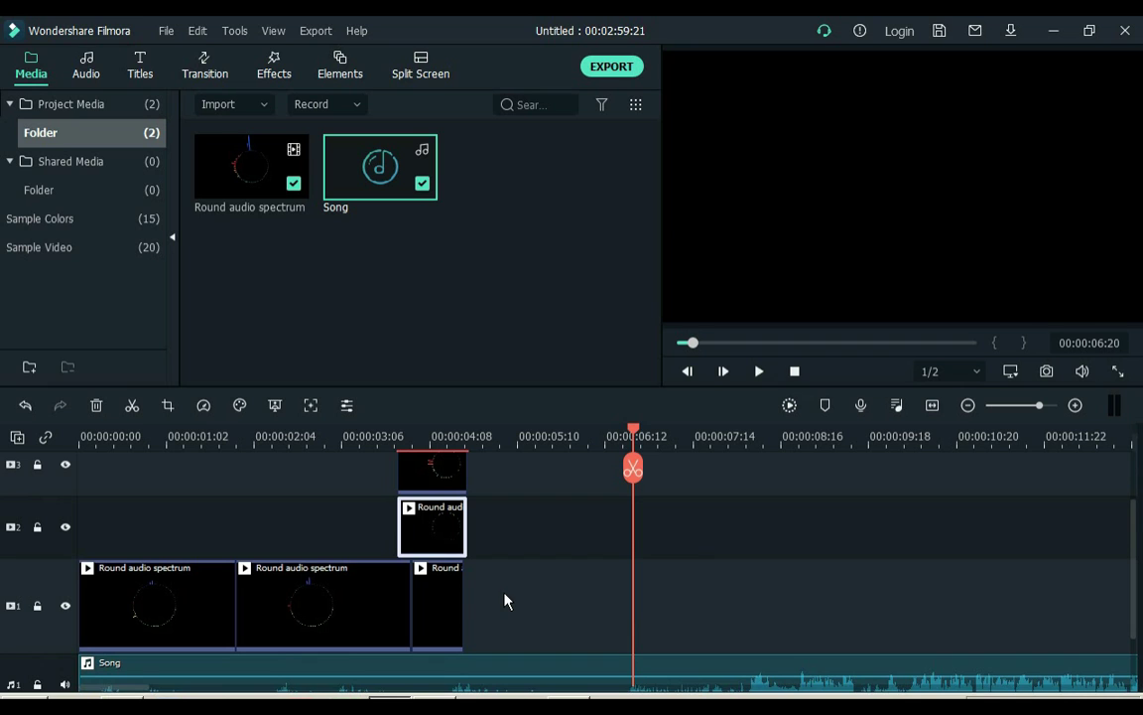
left_click_drag(505, 600, 120, 608)
scroll(328, 566, "down", 2)
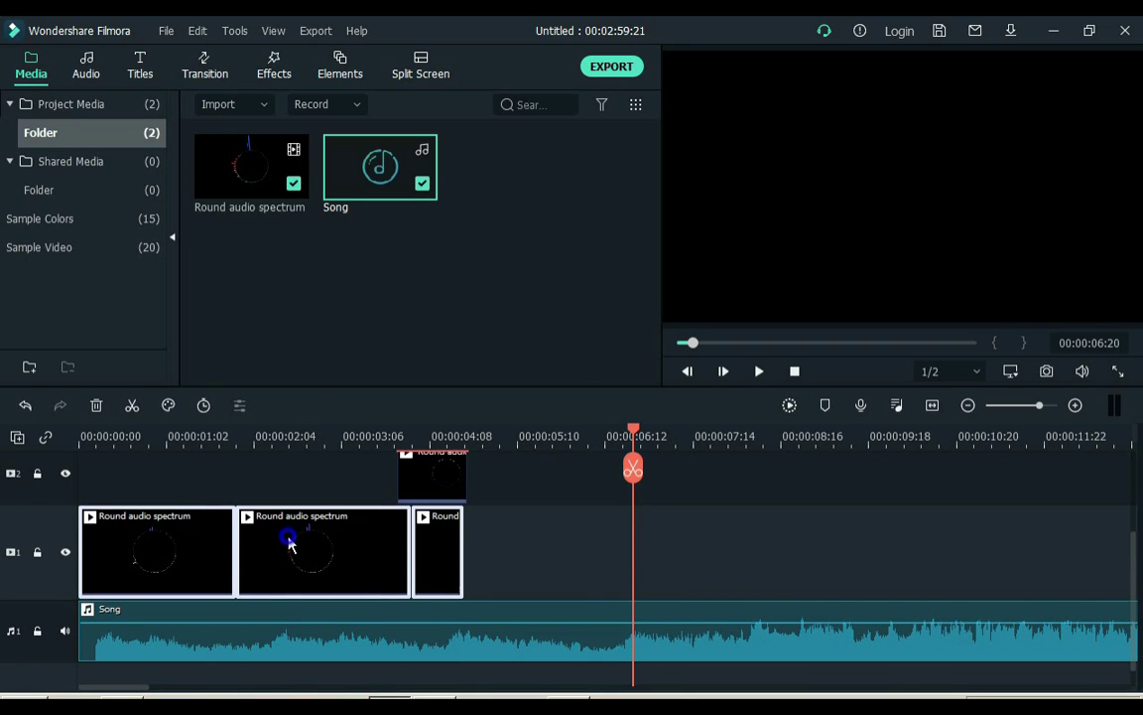
right_click(290, 544)
left_click(343, 54)
- Shift the two stacked short clips on video tracks 2 and 3 together slightly earlier on the timeline
scroll(486, 469, "up", 1)
left_click_drag(500, 514, 429, 461)
left_click_drag(427, 510, 391, 515)
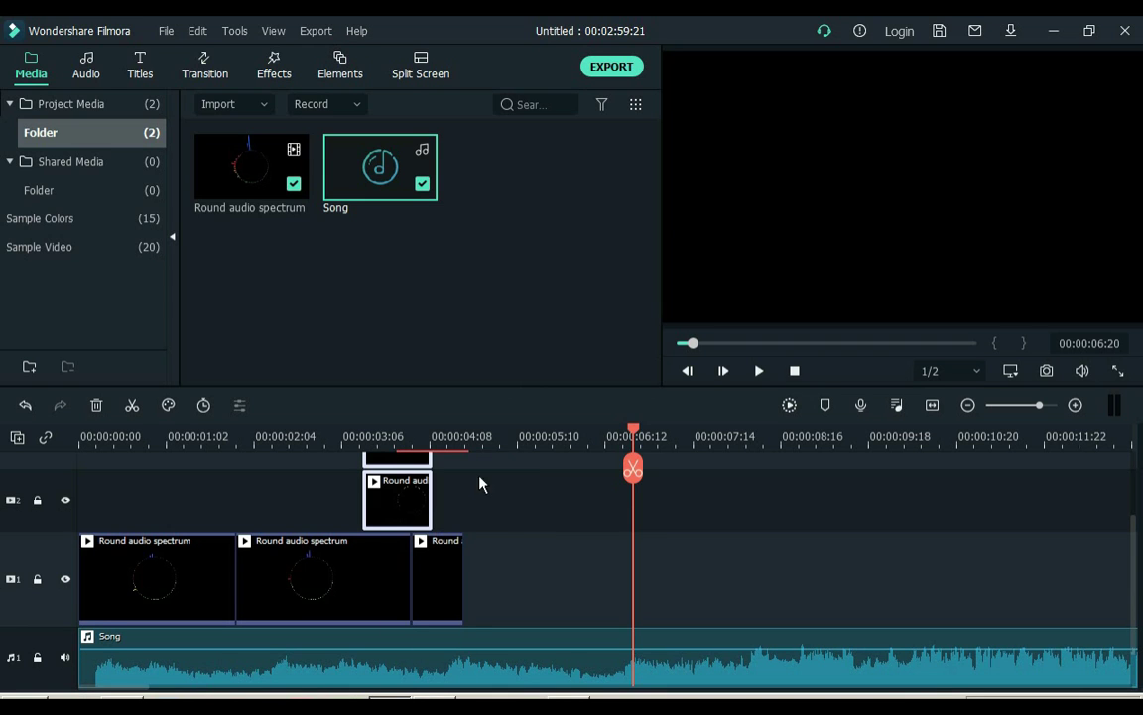
- Paste the copied clips three times end to end on video track 1, starting at 00:00:04:18
left_click_drag(467, 443, 485, 443)
right_click(485, 578)
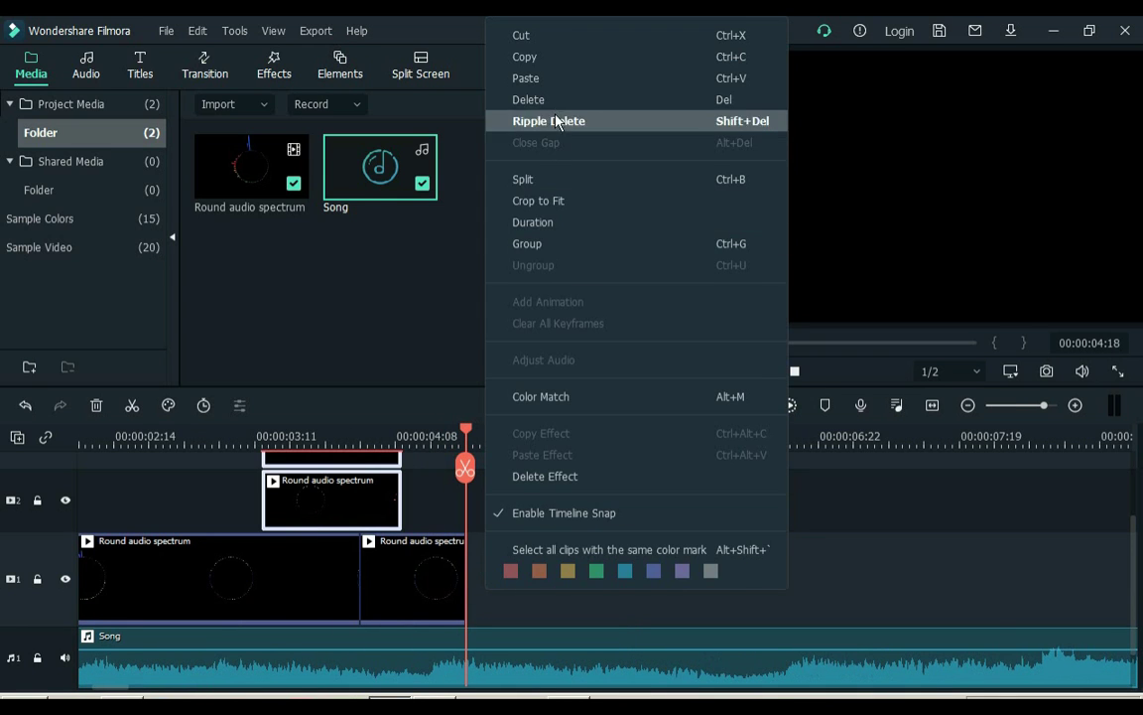
left_click(546, 77)
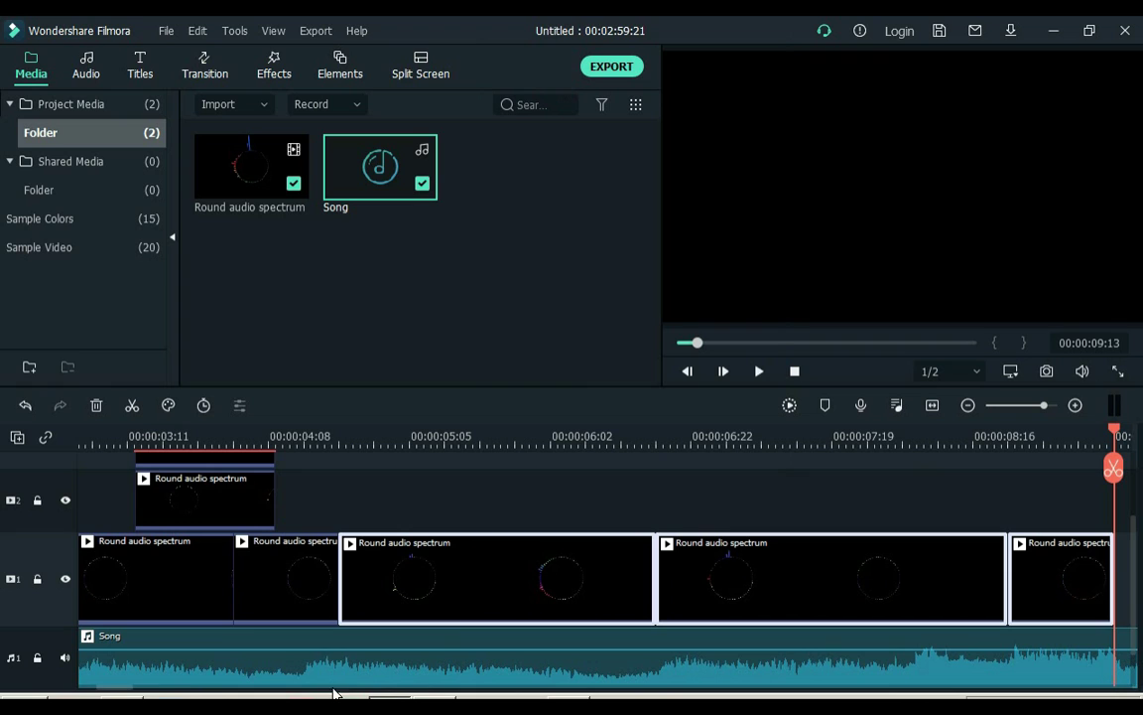
left_click(967, 406)
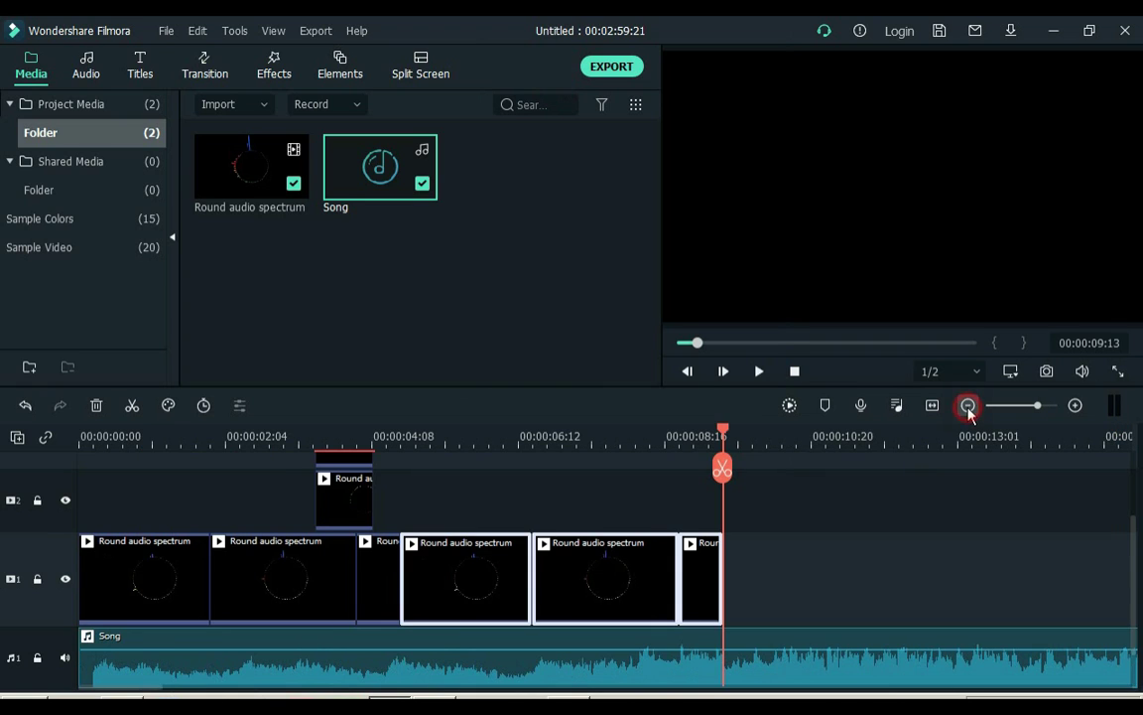
key("ctrl+v")
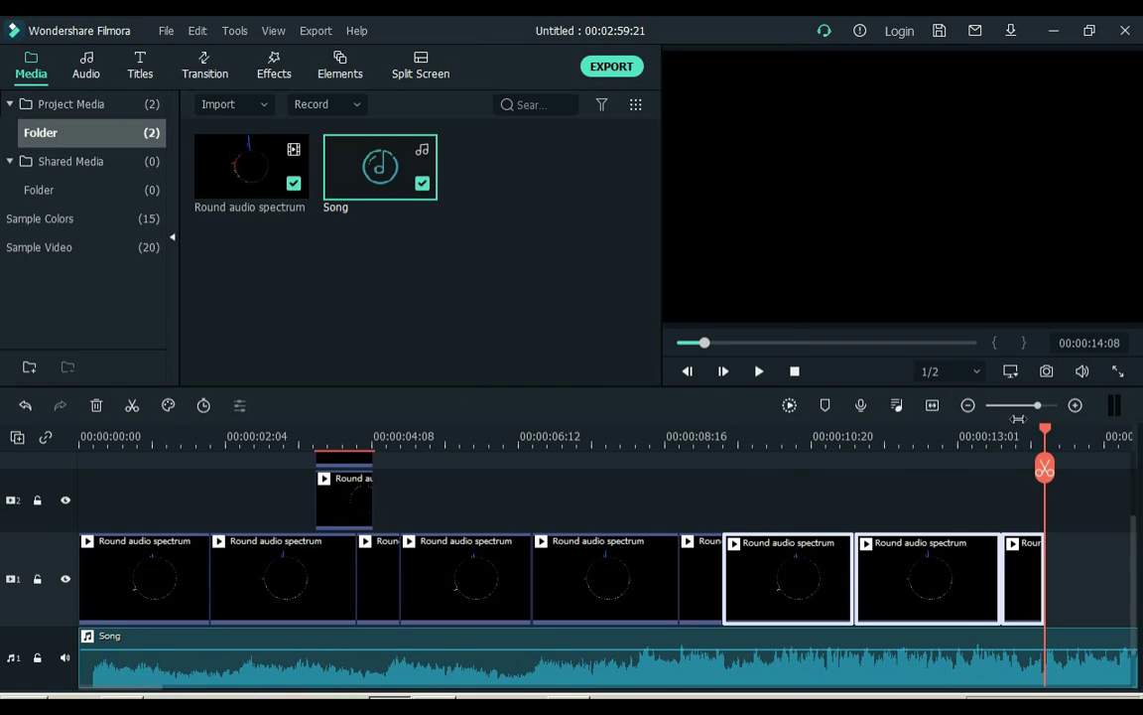
left_click(968, 406)
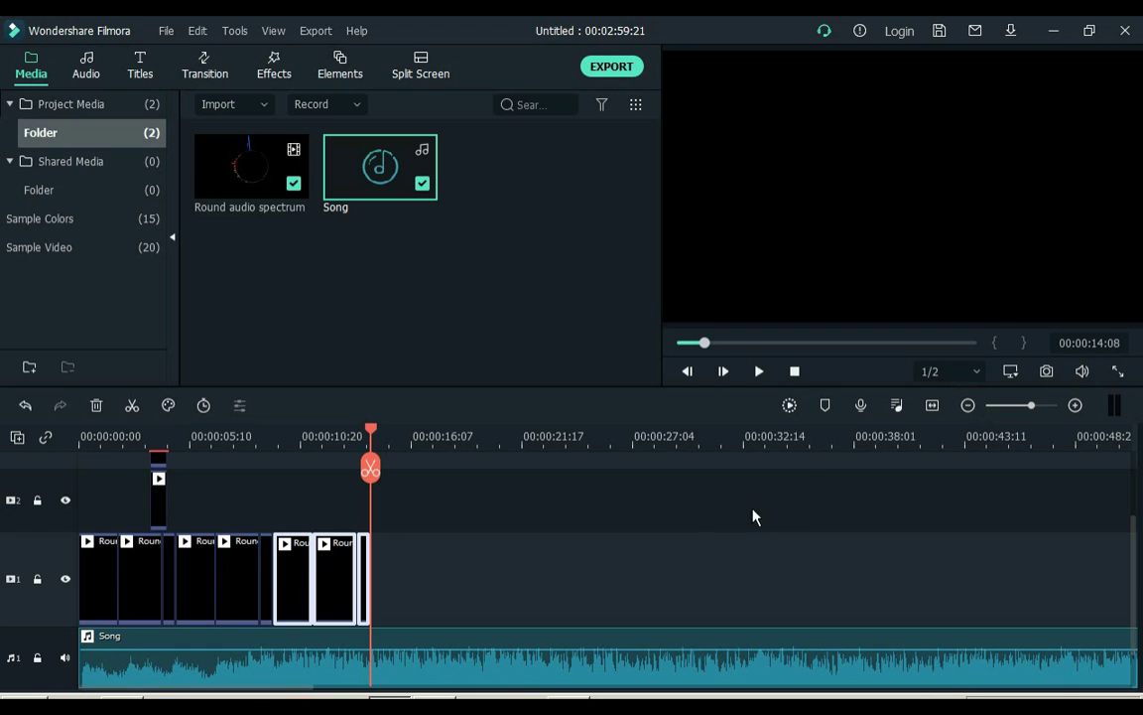
key("ctrl+v")
left_click(377, 503)
- Move the short clip from video track 3 to the start of video track 2 and preview it against the song
key("Home")
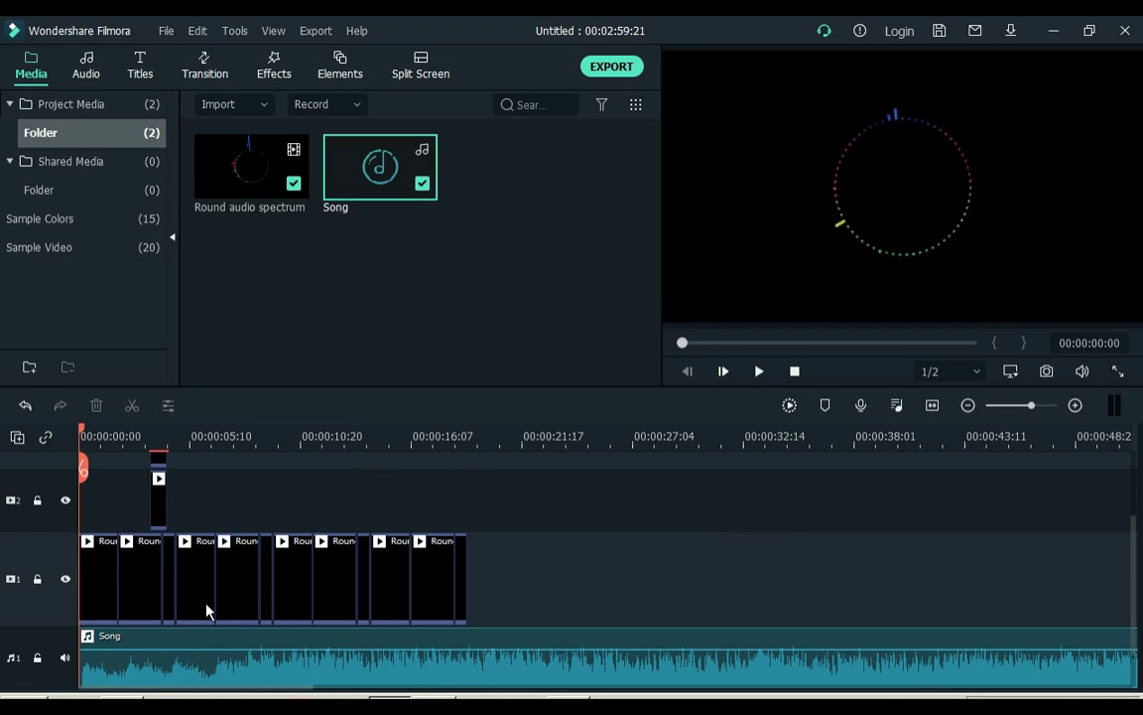
left_click_drag(223, 436, 572, 418)
scroll(463, 565, "up", 3)
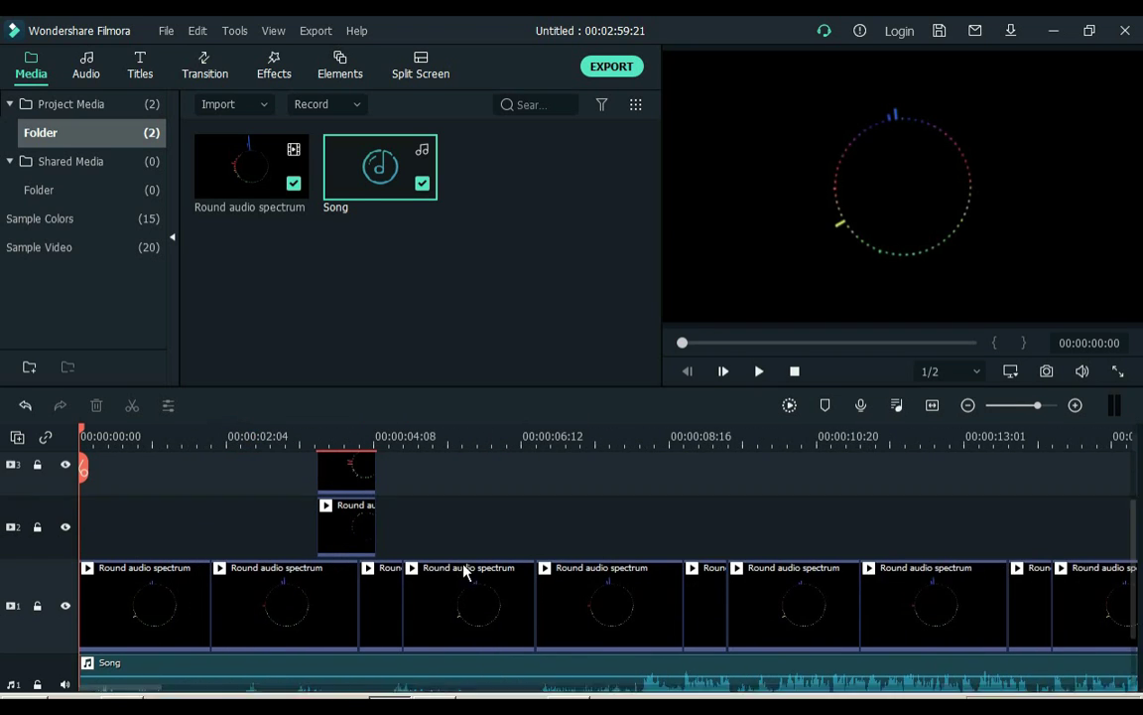
left_click_drag(362, 533, 98, 563)
key("space")
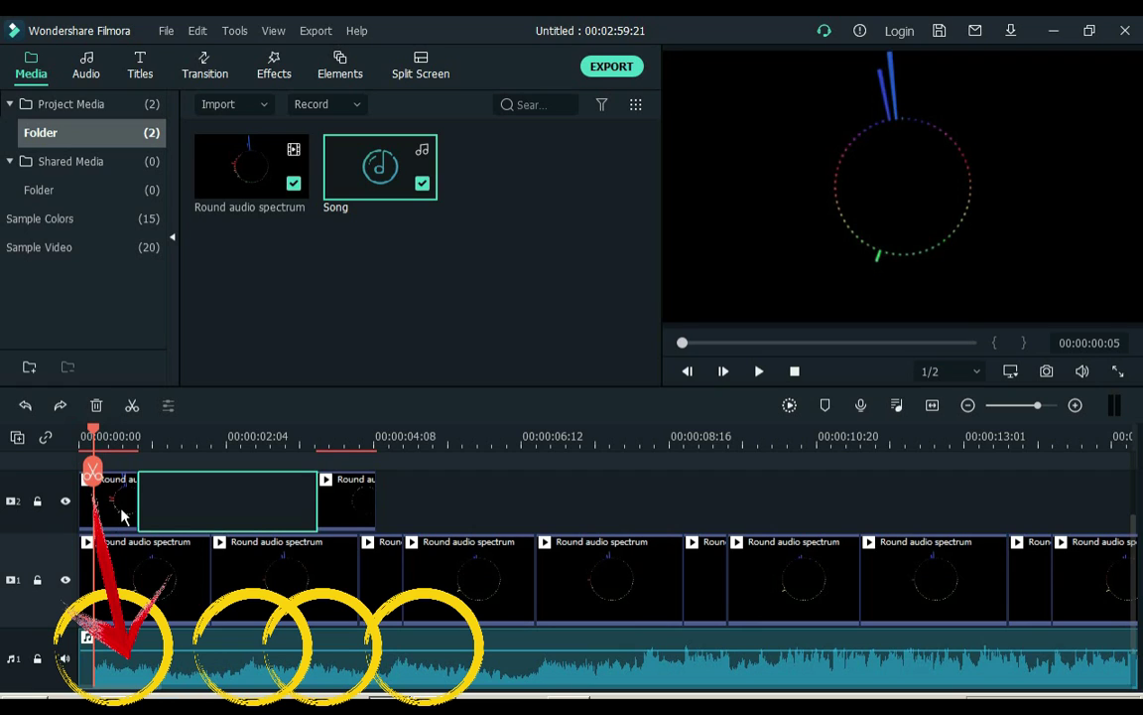
- Copy the first short clip on video track 2 and move it to start at 00:00:00:04, matching the song's first peak
left_click(115, 511)
right_click(112, 510)
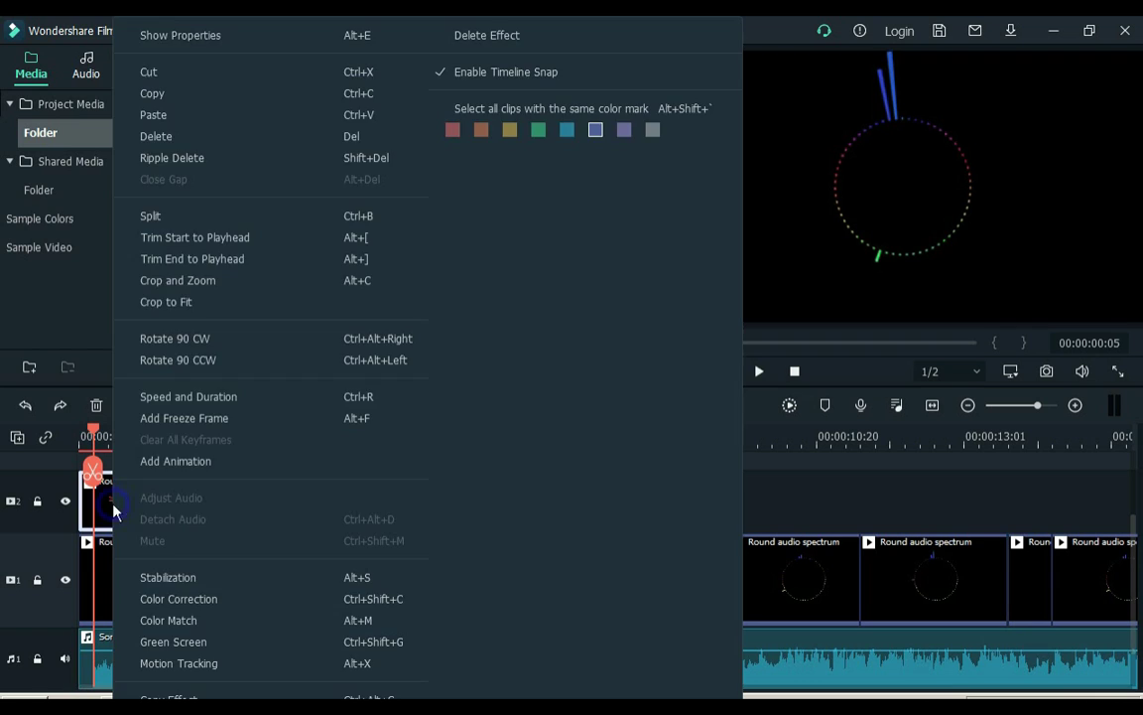
left_click(179, 103)
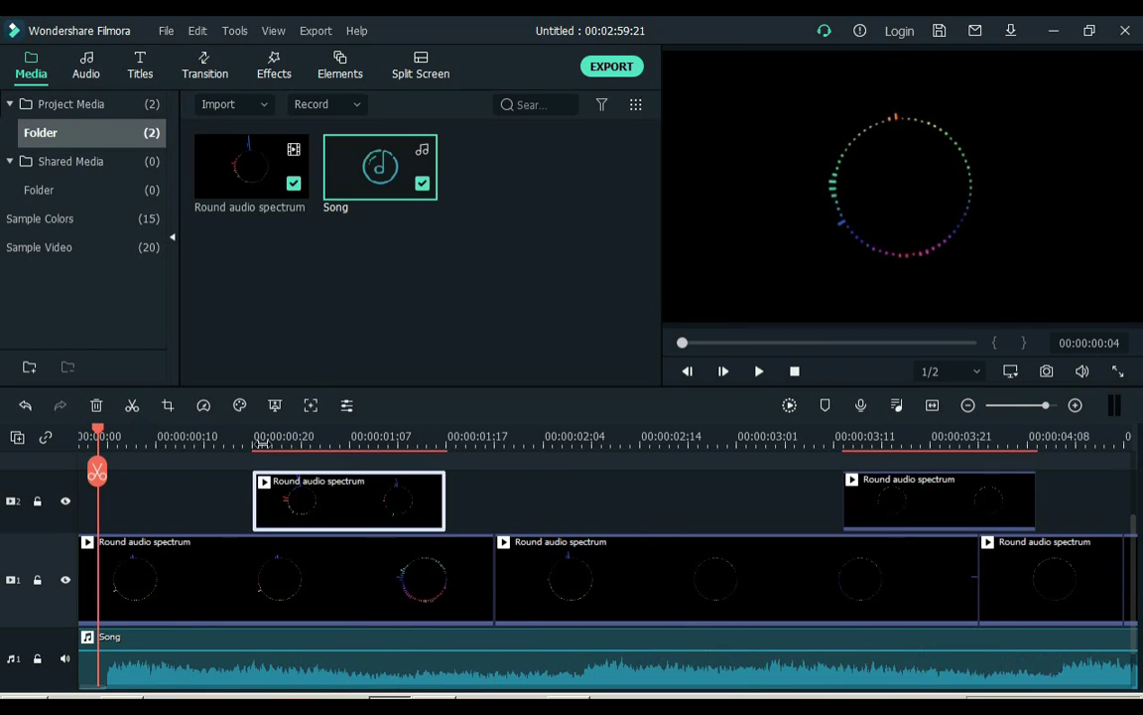
left_click_drag(296, 510, 156, 510)
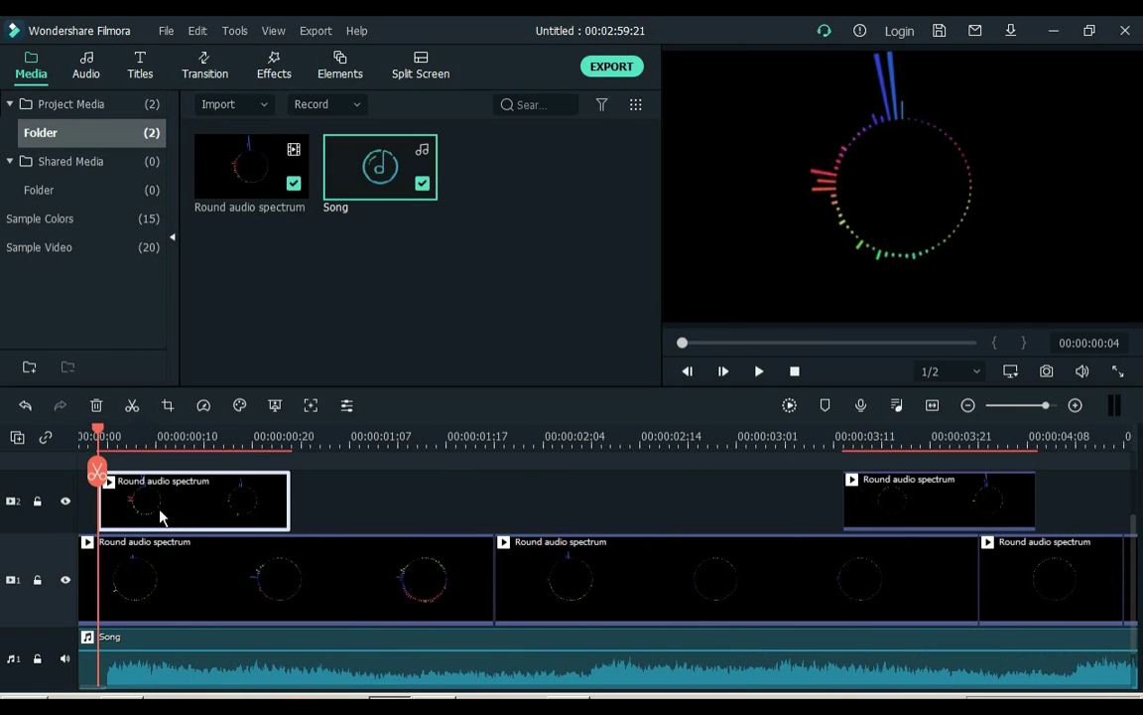
key("ctrl+minus")
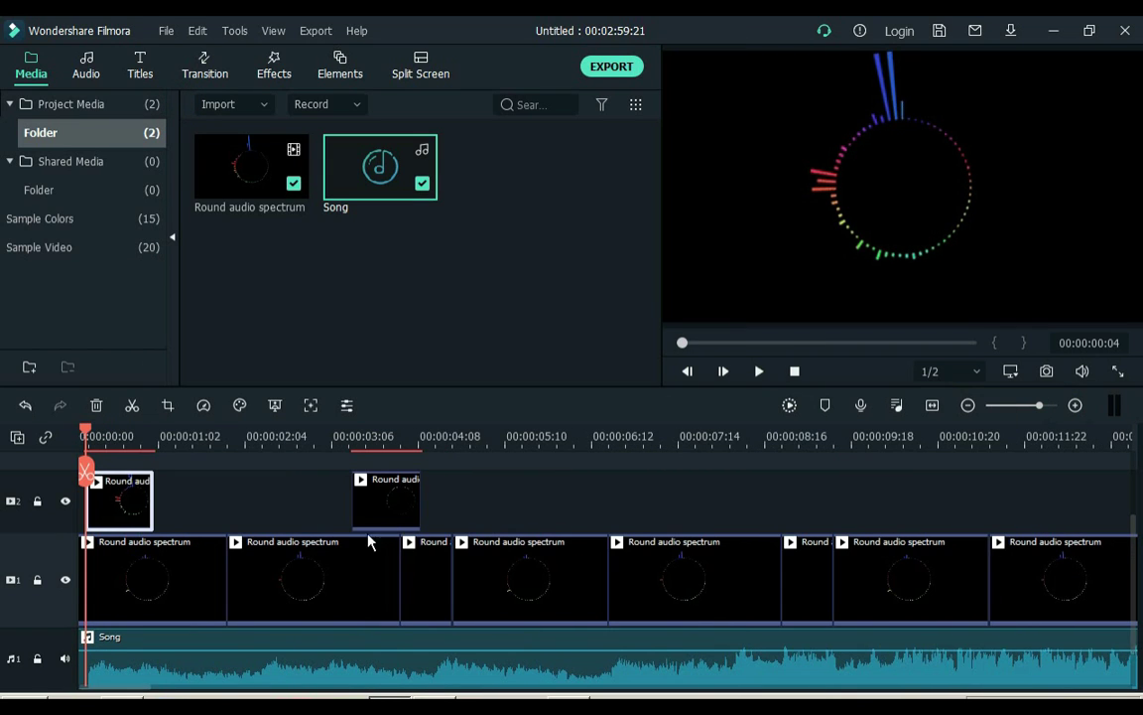
- Paste the short clip on video track 2 ending at 00:00:03:06, and shift the last short clip to just after 00:00:04:08
left_click(263, 434)
key("ctrl+v")
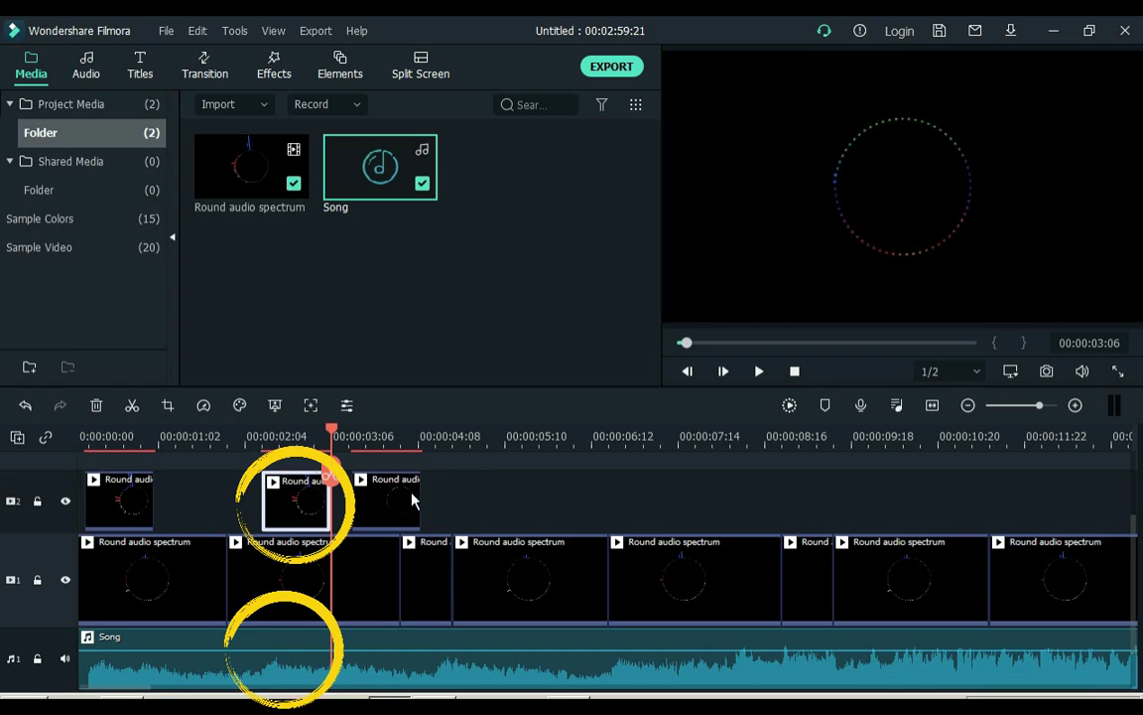
left_click(433, 439)
left_click_drag(386, 512, 454, 511)
left_click_drag(124, 685, 156, 682)
- Paste the short clip on video track 2 just after 00:00:06:15, ending at 00:00:07:15, and preview it with the song
left_click(203, 434)
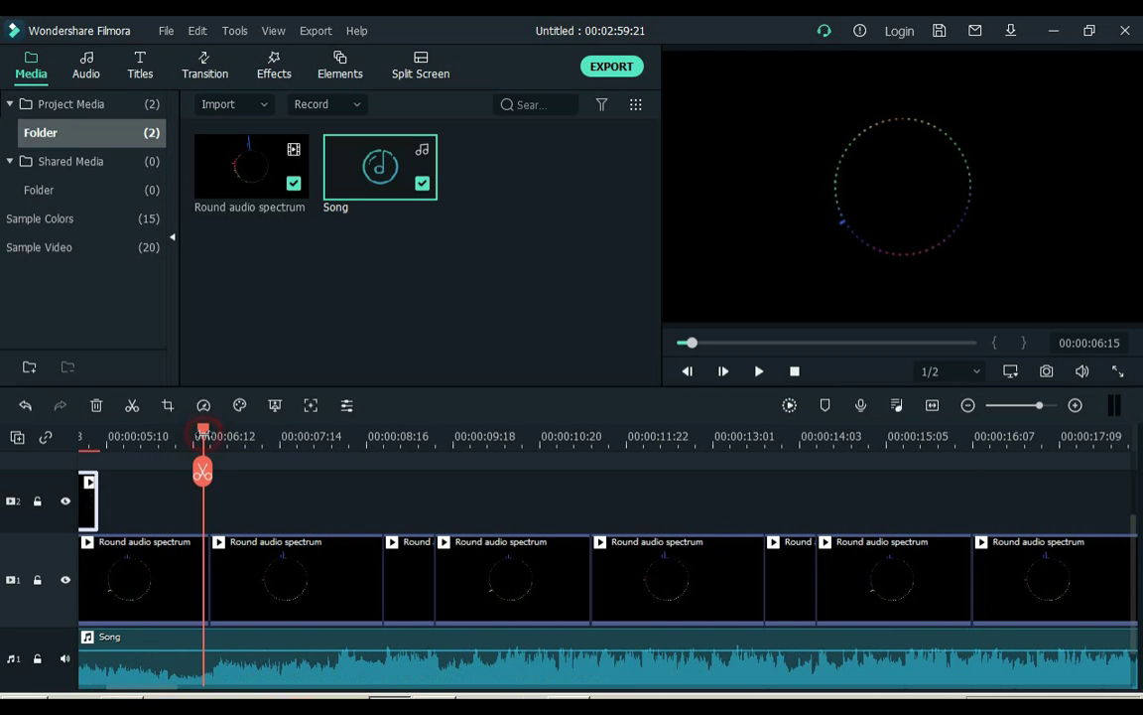
left_click(213, 434)
key("ctrl+v")
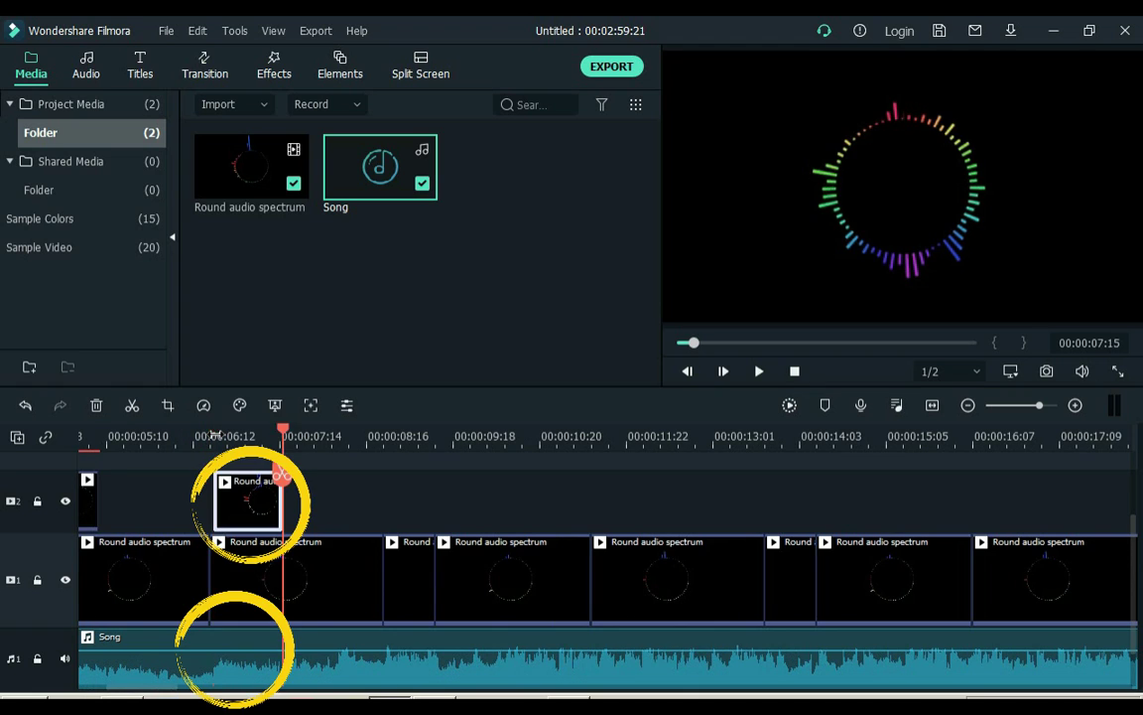
left_click(214, 435)
key("space")
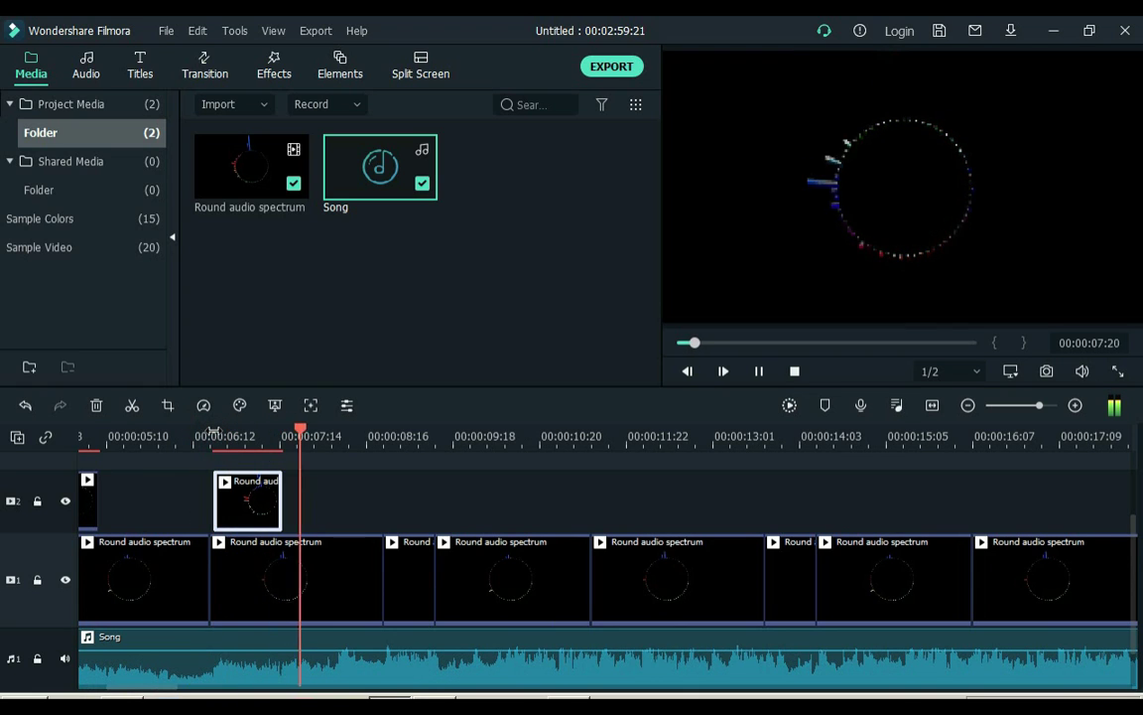
- Paste the short clip on video track 2 at about 00:00:08:07, where the song gets louder, and preview it
left_click_drag(421, 437, 352, 437)
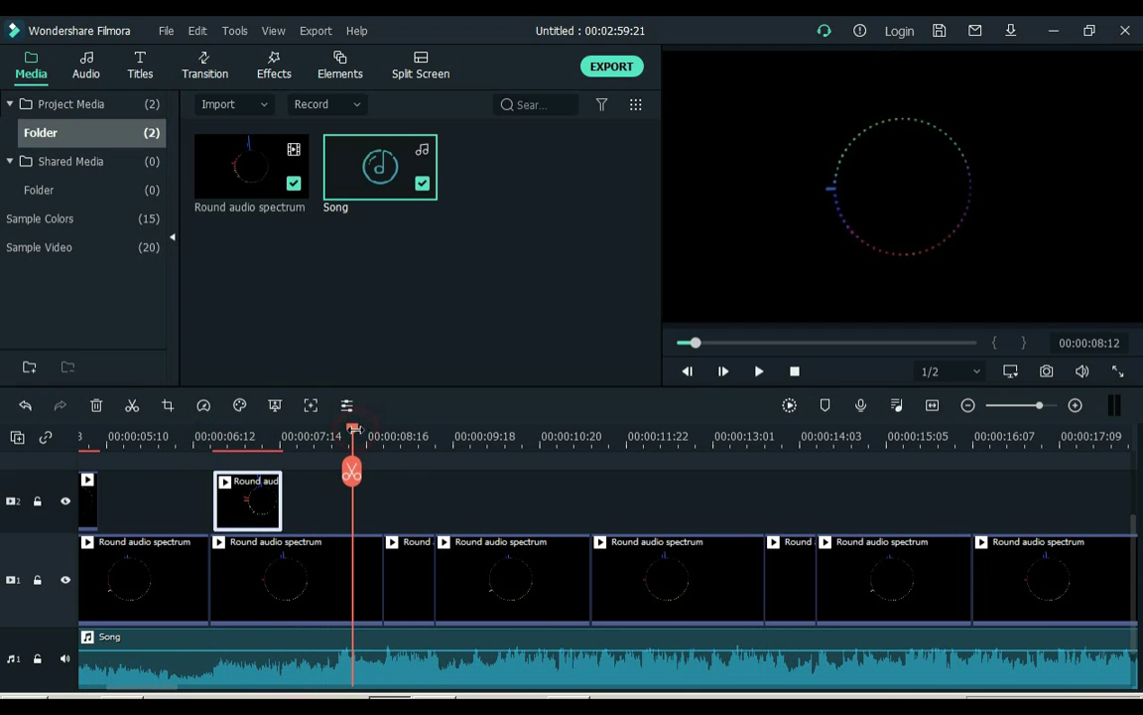
key("ctrl+v")
left_click(334, 438)
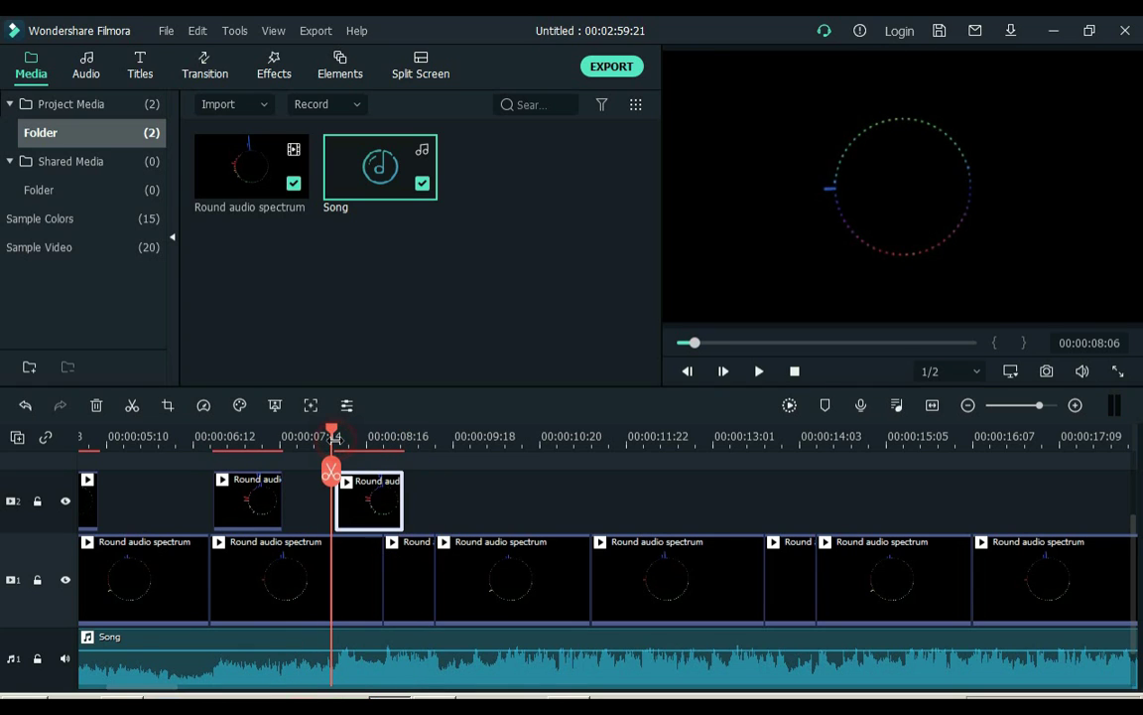
key("space")
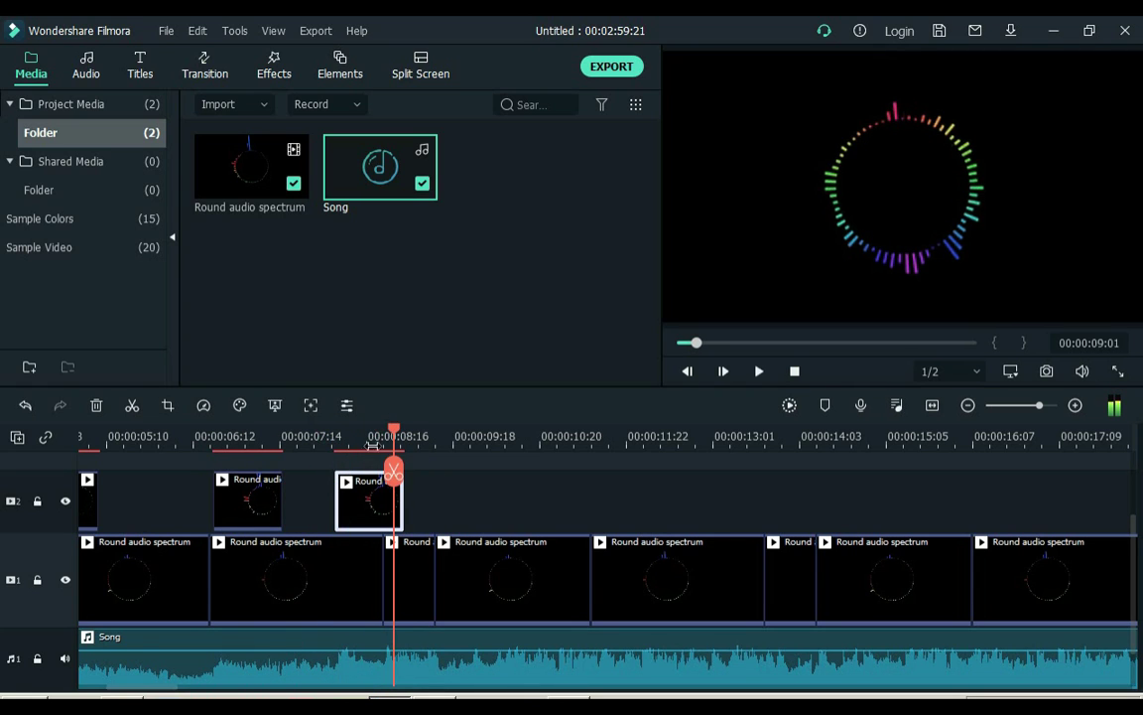
- Lock video tracks 1 and 2 and paste the short clip on video track 3 at 00:00:08:20
left_click(381, 433)
scroll(406, 497, "up", 1)
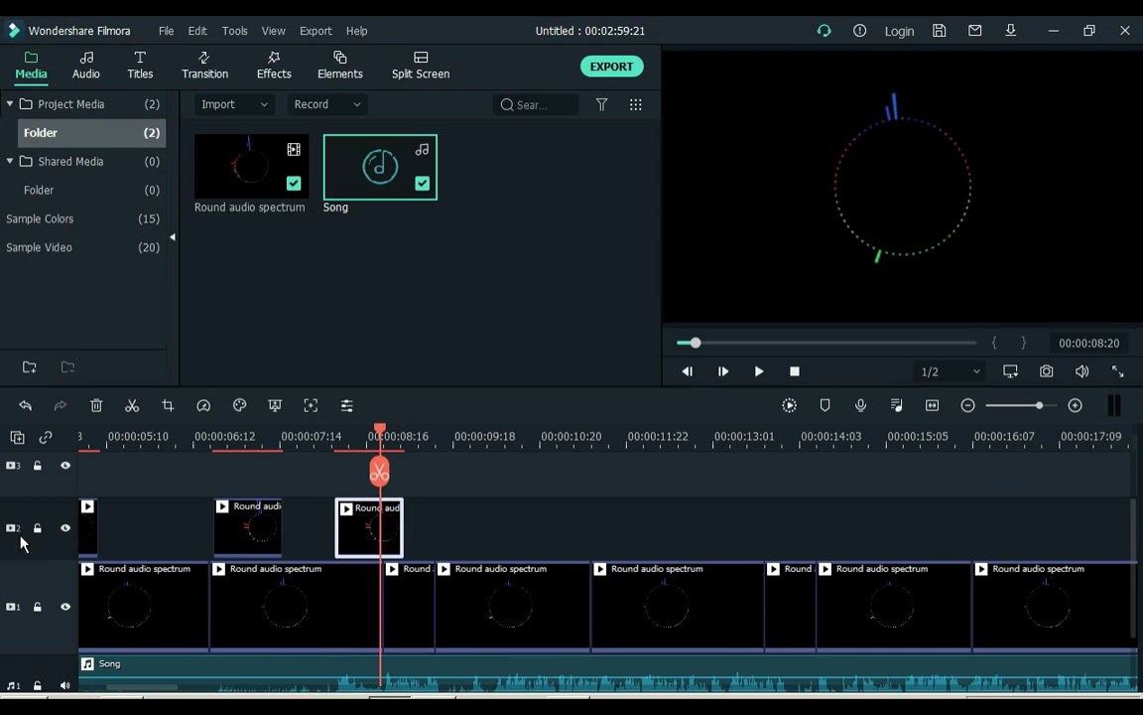
left_click(37, 526)
left_click(38, 607)
scroll(414, 533, "up", 1)
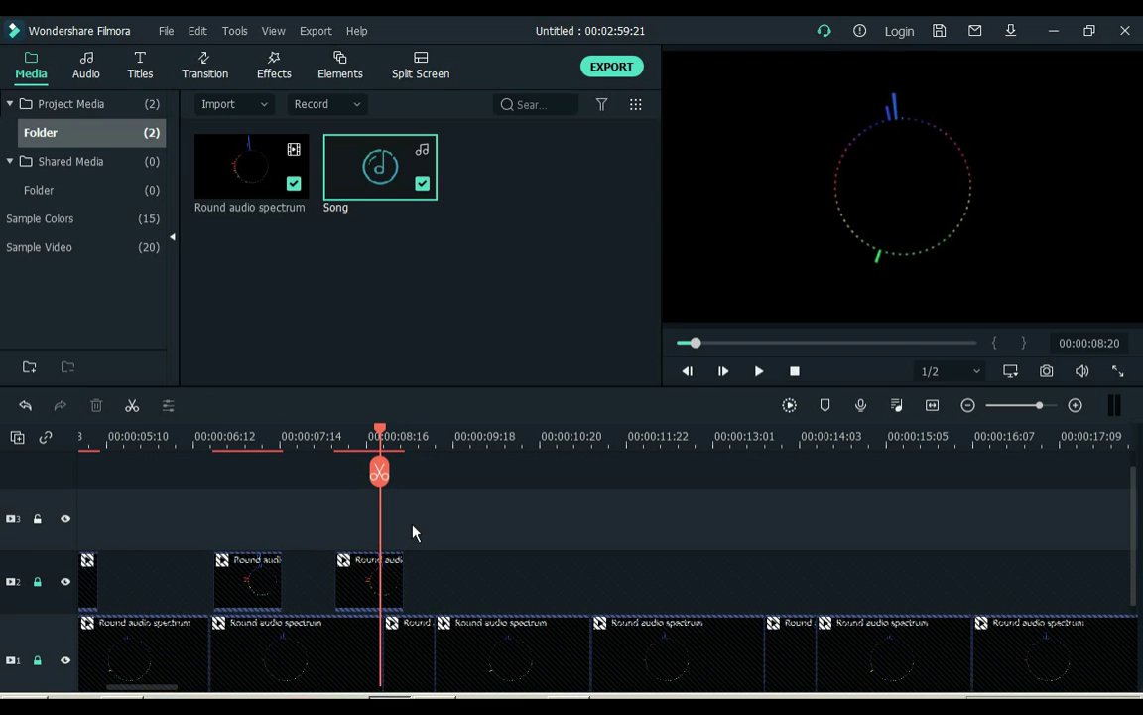
key("ctrl+v")
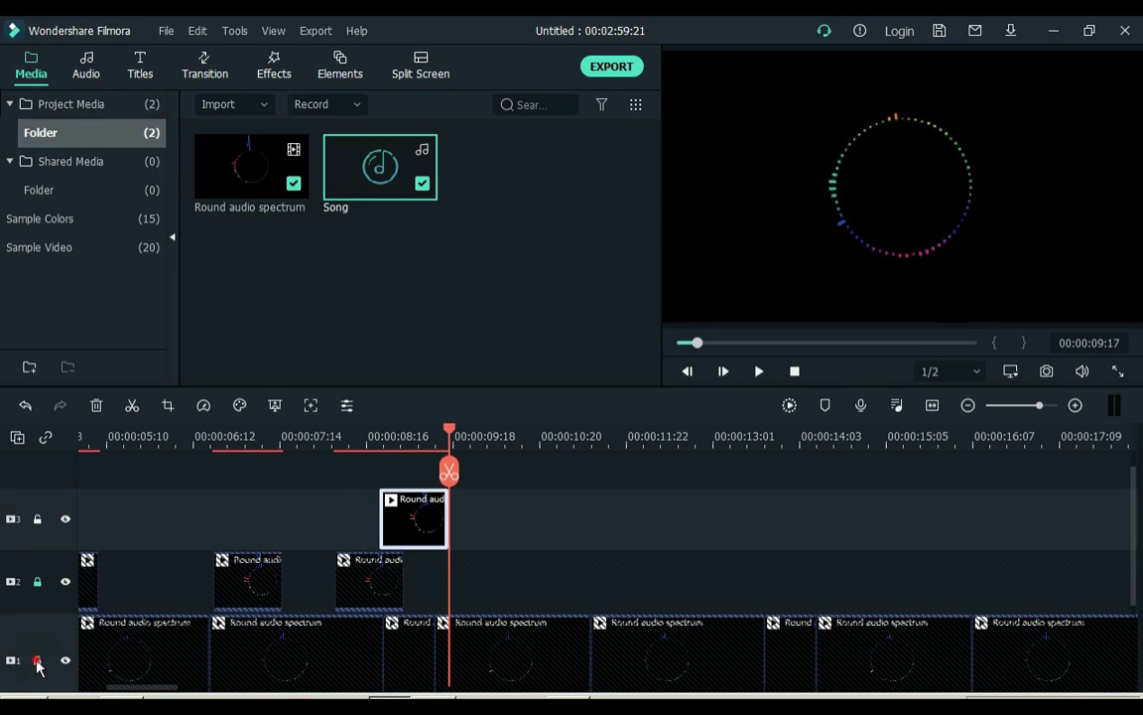
- Unlock video tracks 1 and 2 and preview the overlapping short clips up to 00:00:09:22
left_click(37, 660)
left_click(37, 581)
scroll(324, 516, "down", 1)
left_click(336, 456)
key("space")
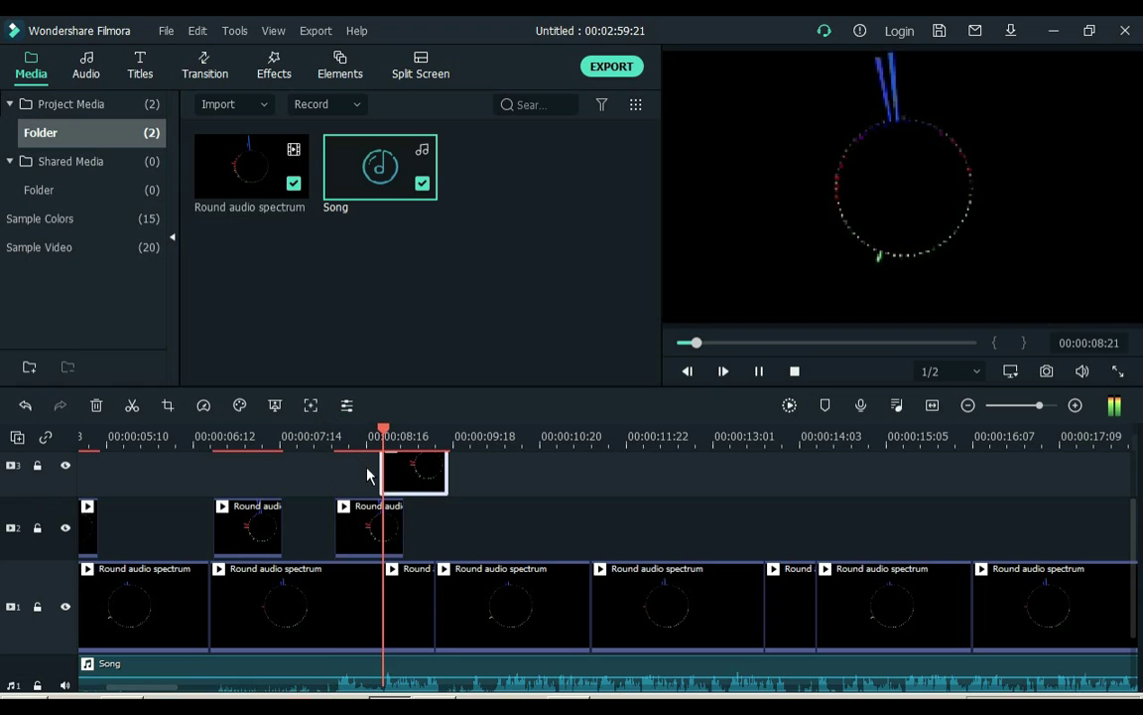
key("space")
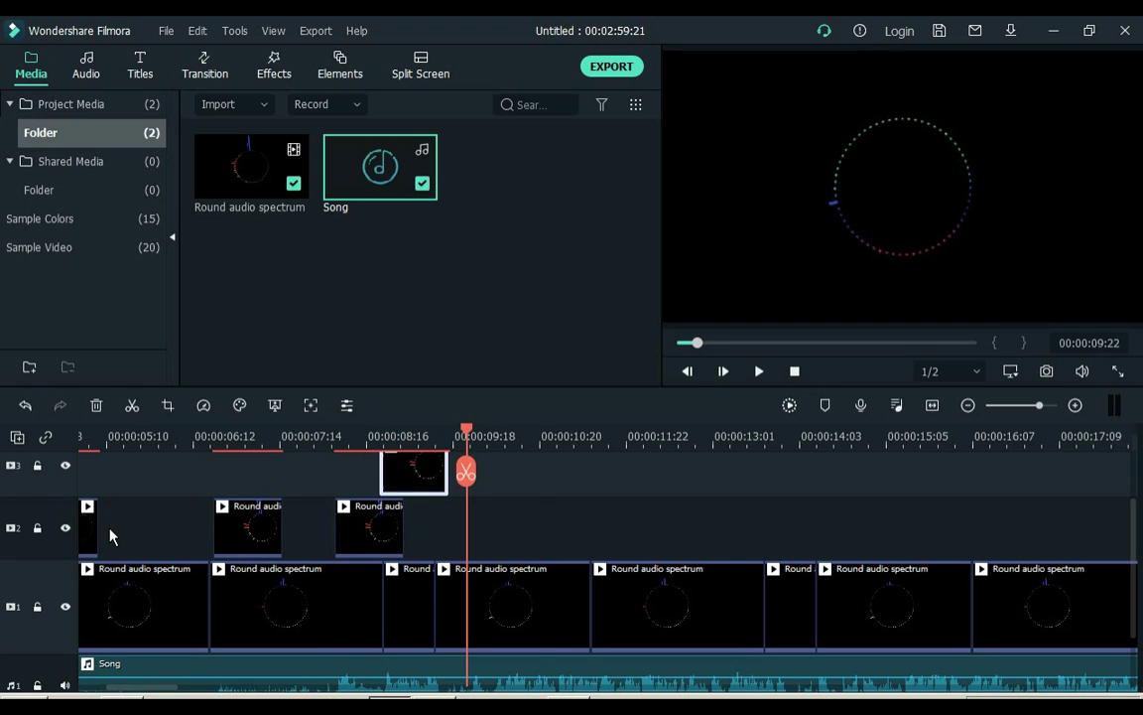
- Paste four short clips on video track 2: one starting at 00:00:09:22, two ending at 00:00:11:17 and 00:00:12:22, and one starting at 00:00:12:22
key("ctrl+v")
scroll(536, 457, "down", 1)
key("ctrl+v")
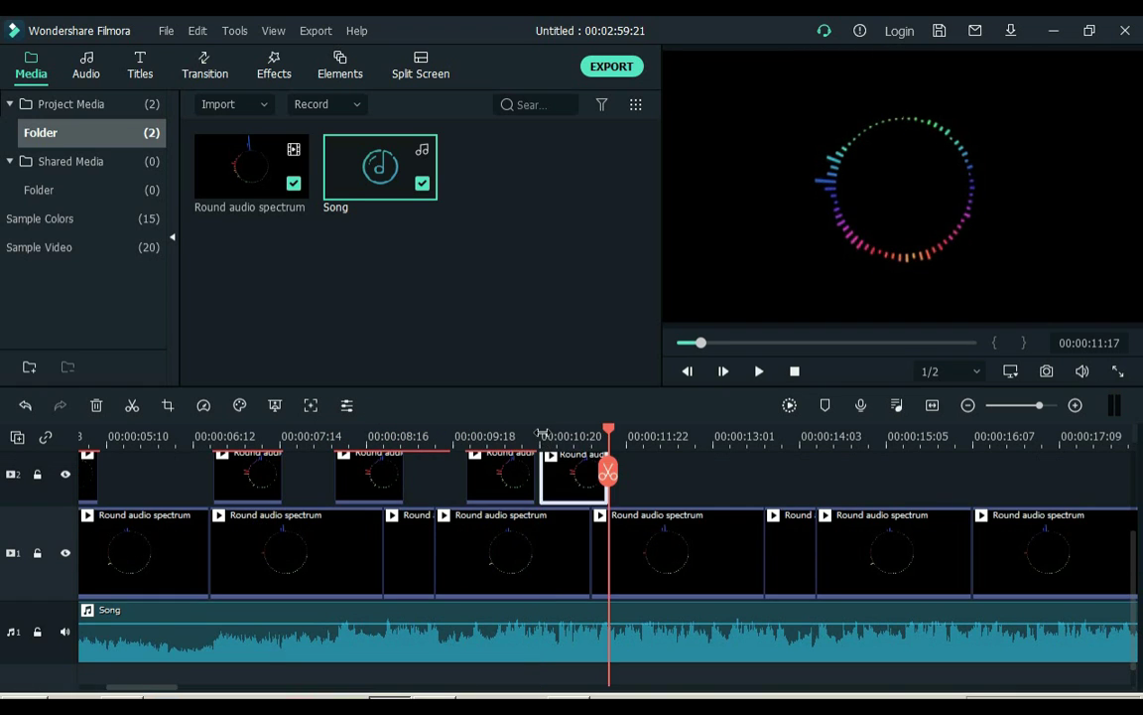
scroll(676, 490, "up", 1)
key("ctrl+v")
scroll(715, 486, "down", 1)
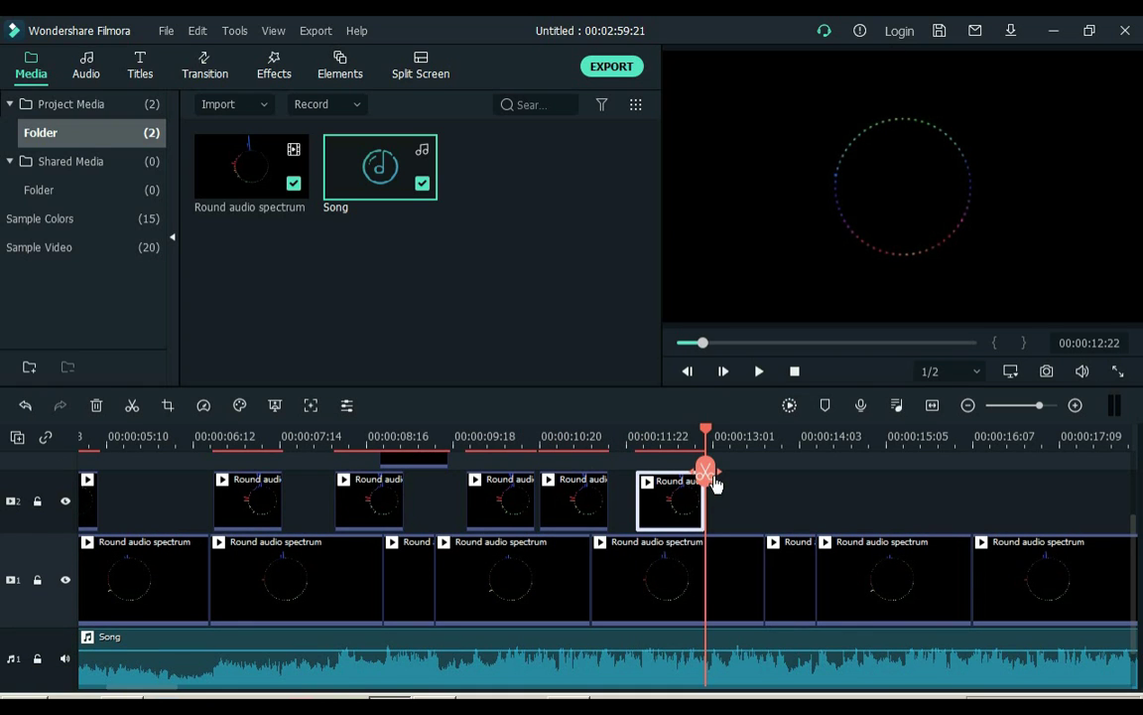
key("ctrl+v")
- Lock video track 2, paste the short clip on video track 3 at 00:00:12:14, and unlock track 2 again
scroll(40, 516, "up", 1)
left_click(37, 528)
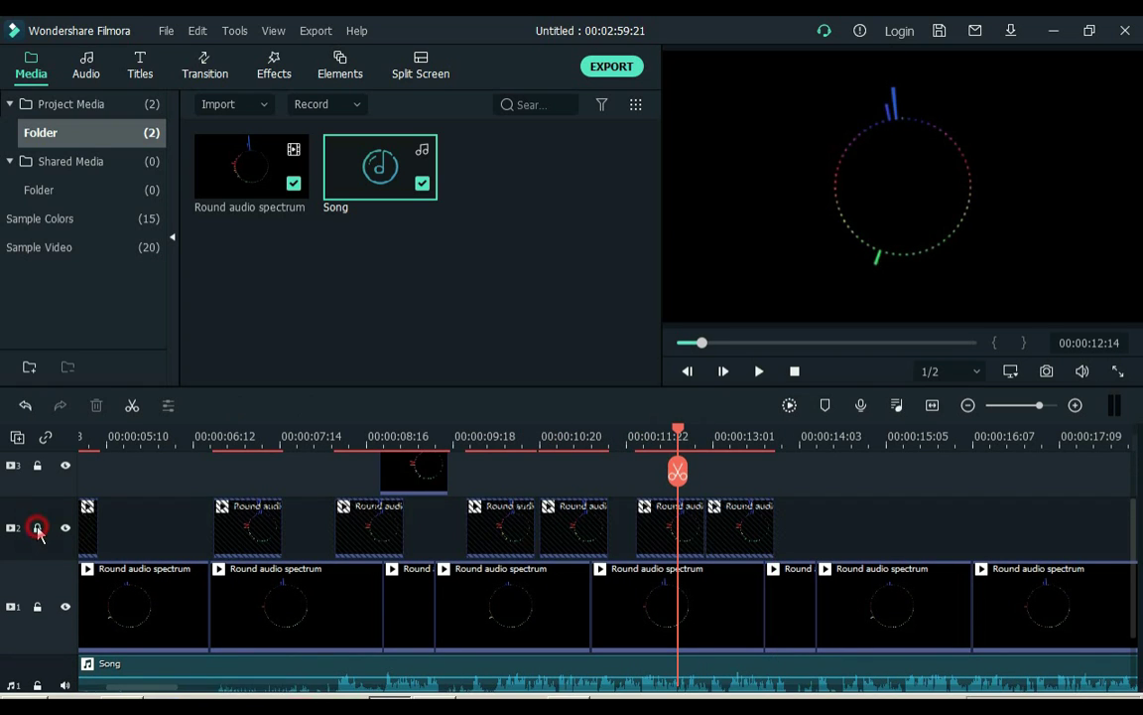
scroll(608, 543, "up", 1)
key("ctrl+v")
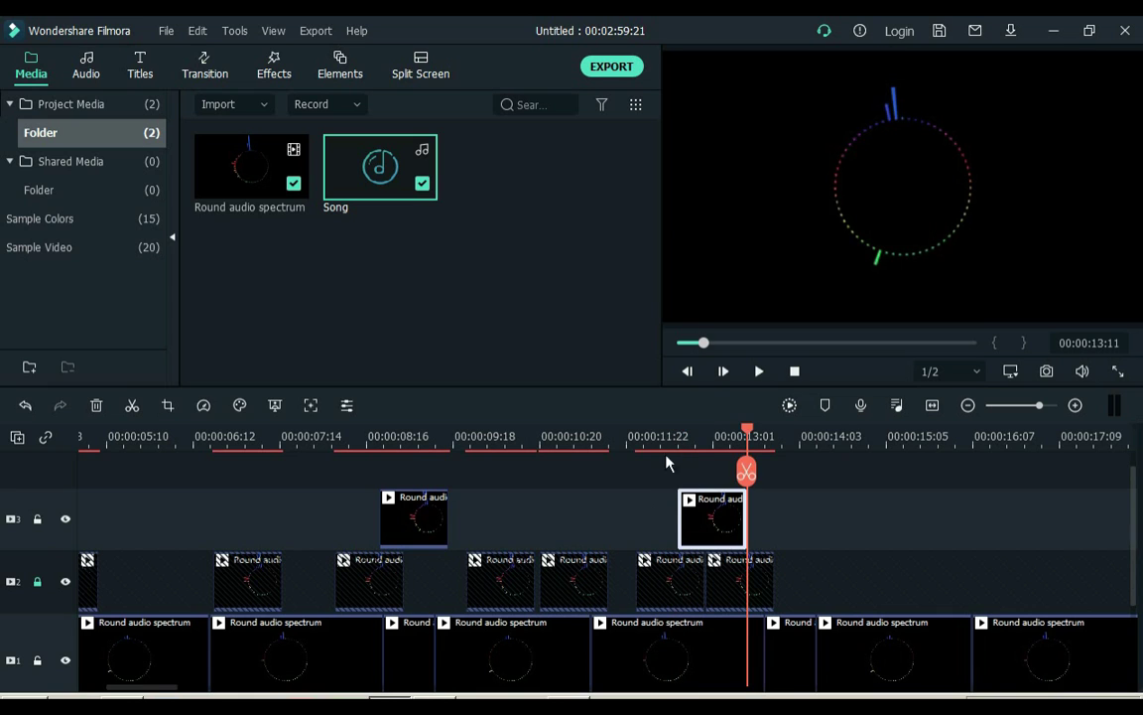
left_click(36, 581)
- Split the new short clip on video track 3 at 00:00:13:01 and delete its second part
left_click(715, 437)
left_click(714, 471)
left_click(725, 521)
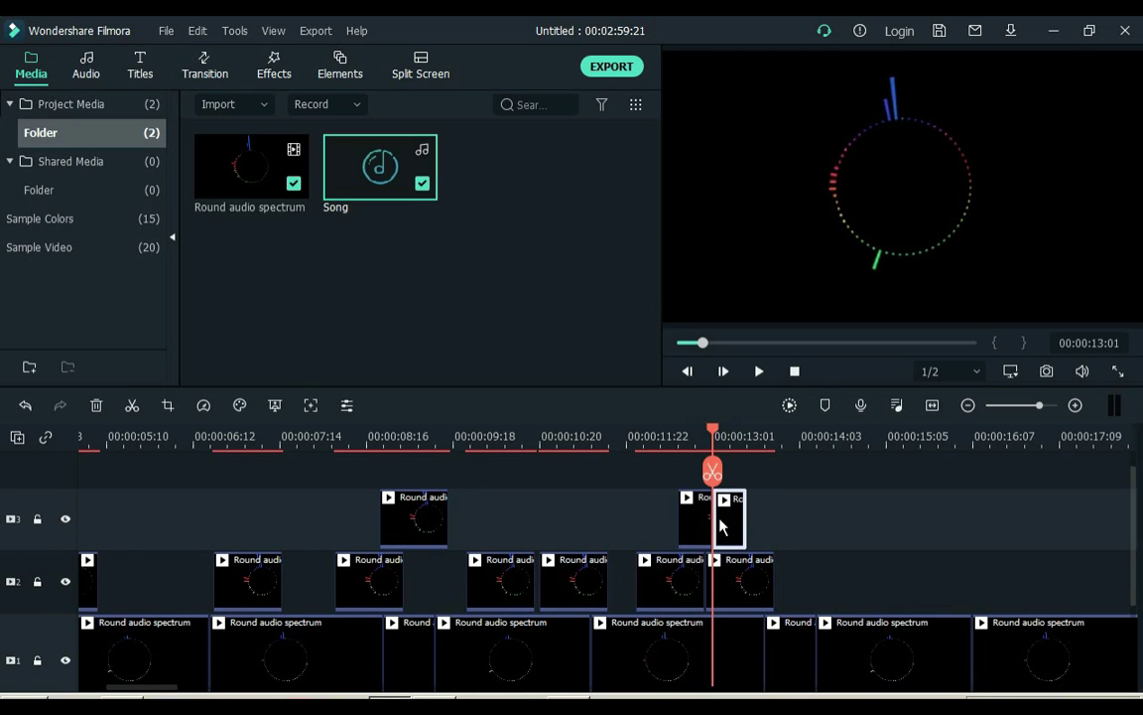
key("Delete")
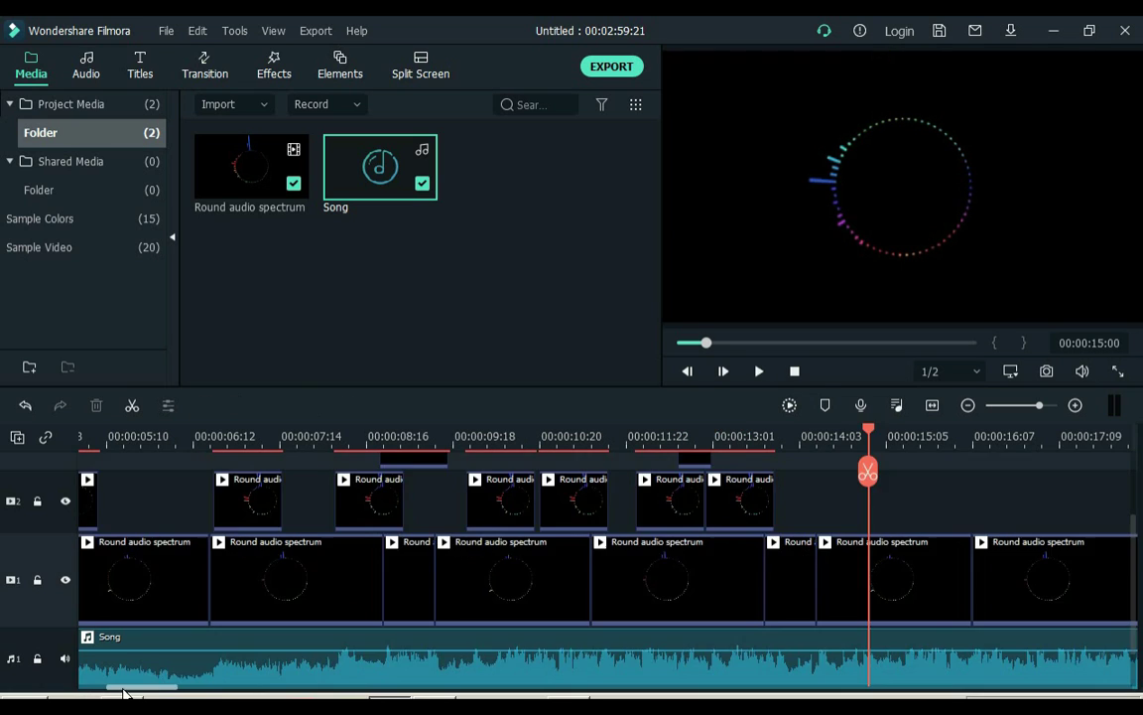
- Paste the short clip on video track 2 at 00:00:14:07 and preview it with the song
left_click_drag(124, 692, 142, 689)
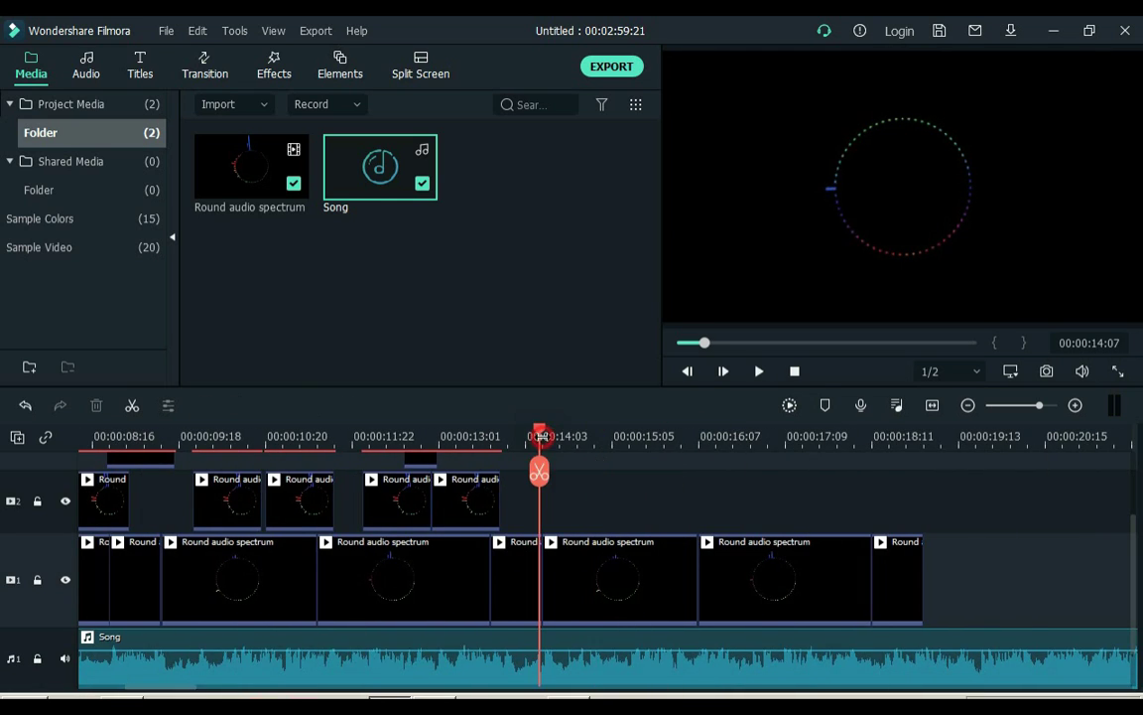
scroll(569, 523, "up", 1)
key("ctrl+v")
key("space")
key("space")
scroll(697, 493, "down", 3)
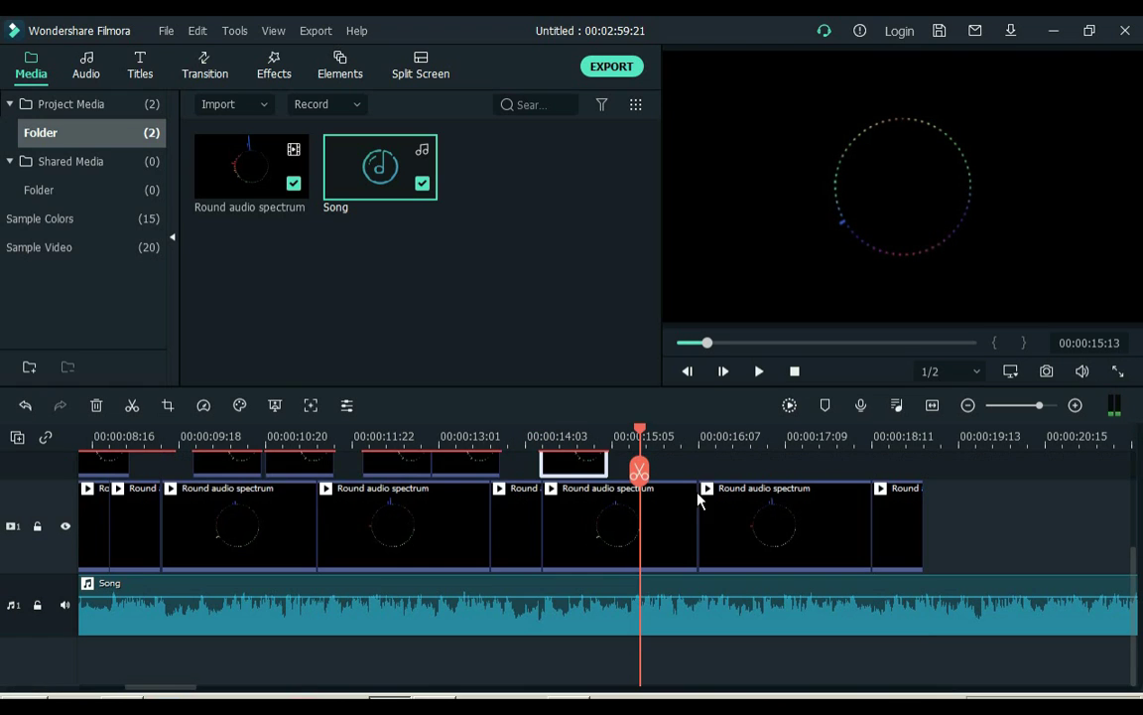
- Paste the short clip on video track 2 at 00:00:15:10
left_click(630, 430)
scroll(658, 476, "up", 2)
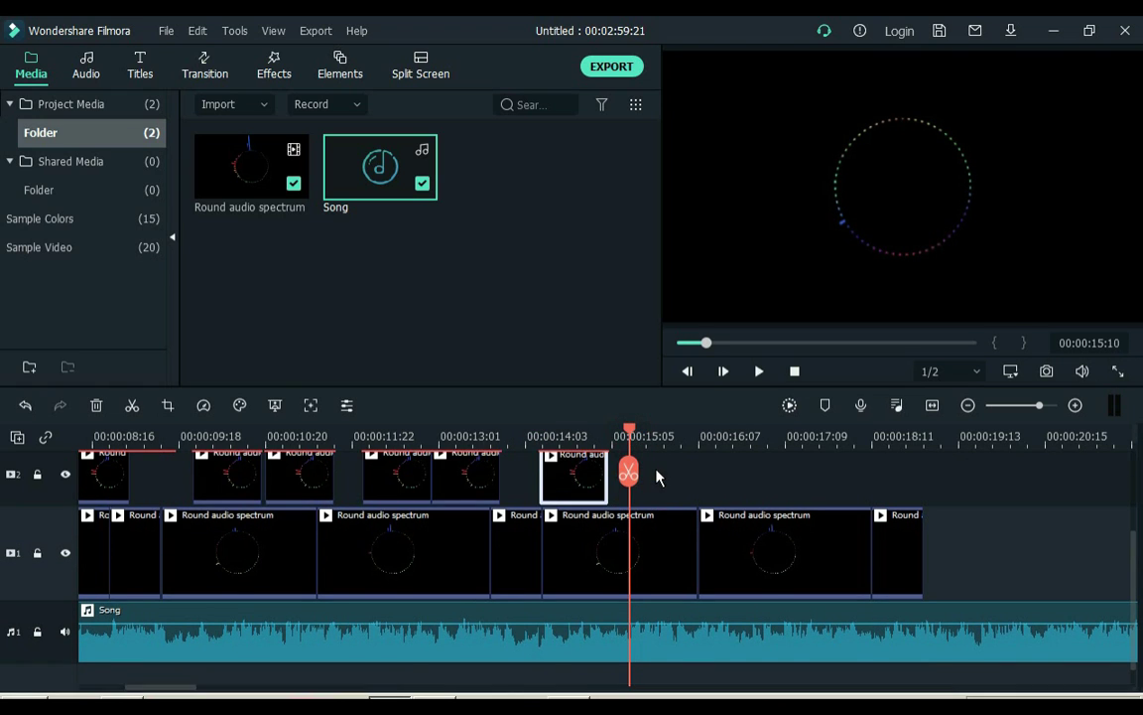
key("ctrl+v")
scroll(658, 482, "down", 1)
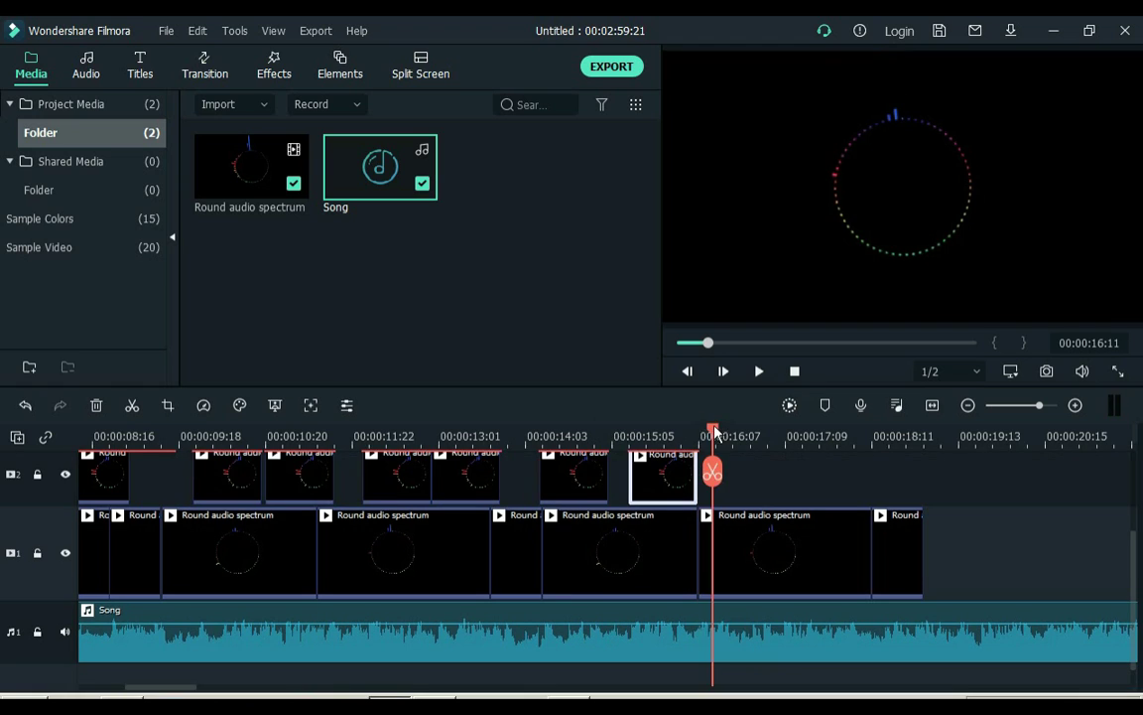
- Paste the short clip on video track 2 at 00:00:16:09 and preview it with the song
scroll(745, 492, "up", 1)
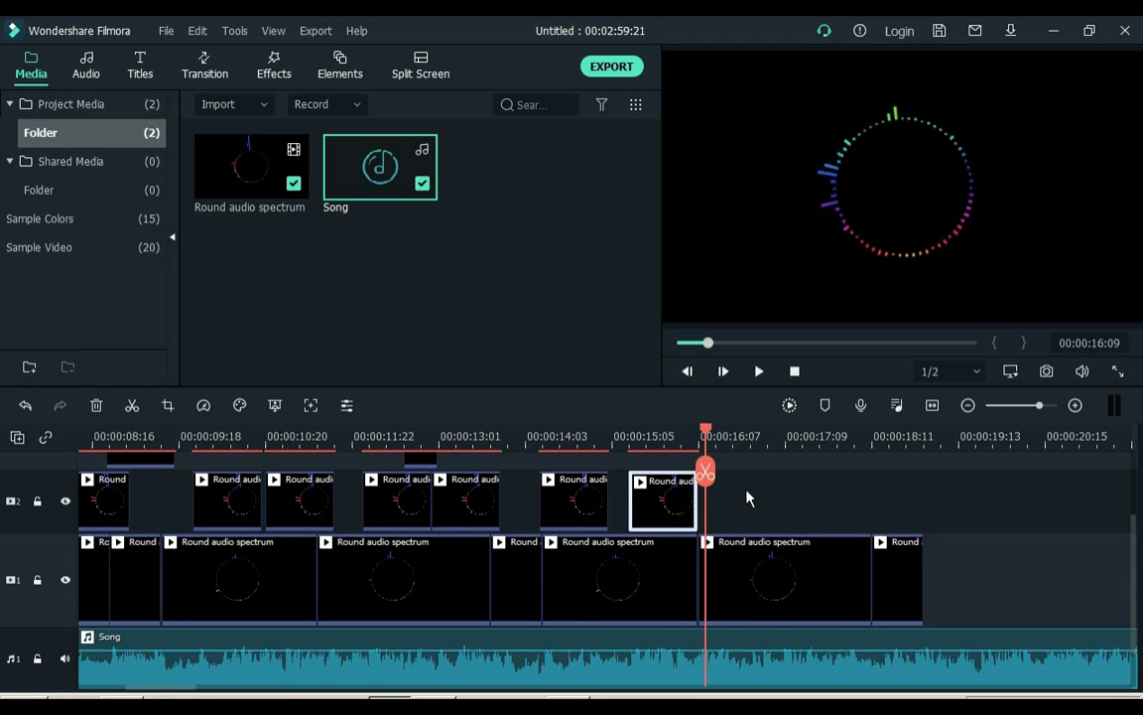
key("ctrl+v")
left_click(691, 437)
key("space")
key("space")
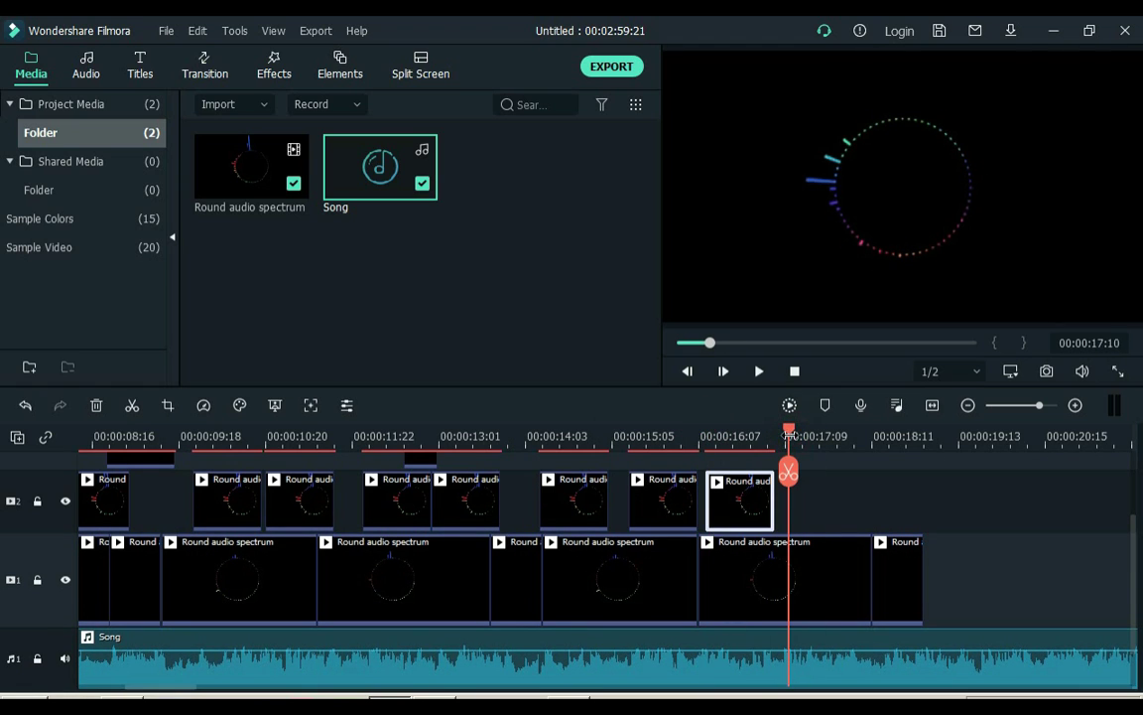
- Paste the short clip on video track 2 at about 00:00:17:08 and, with that track locked, on video track 3 at 00:00:17:16
left_click_drag(791, 433, 810, 470)
scroll(786, 433, "up", 1)
key("ctrl+v")
scroll(830, 461, "down", 2)
scroll(818, 469, "up", 1)
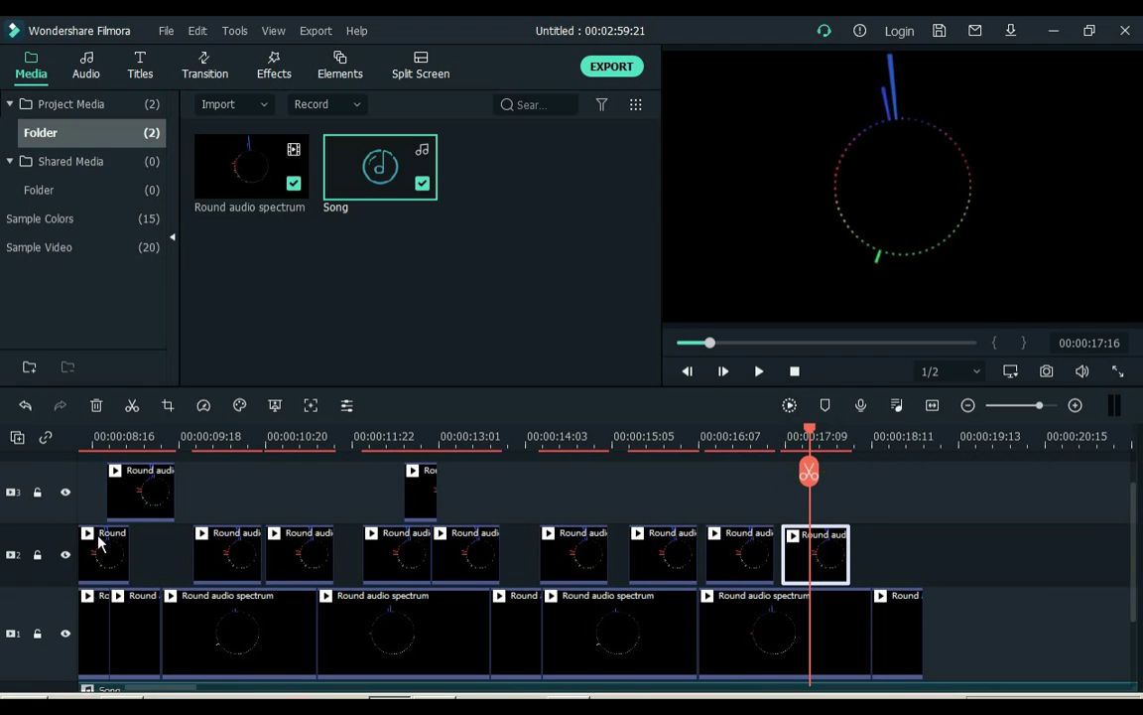
left_click(37, 555)
key("ctrl+v")
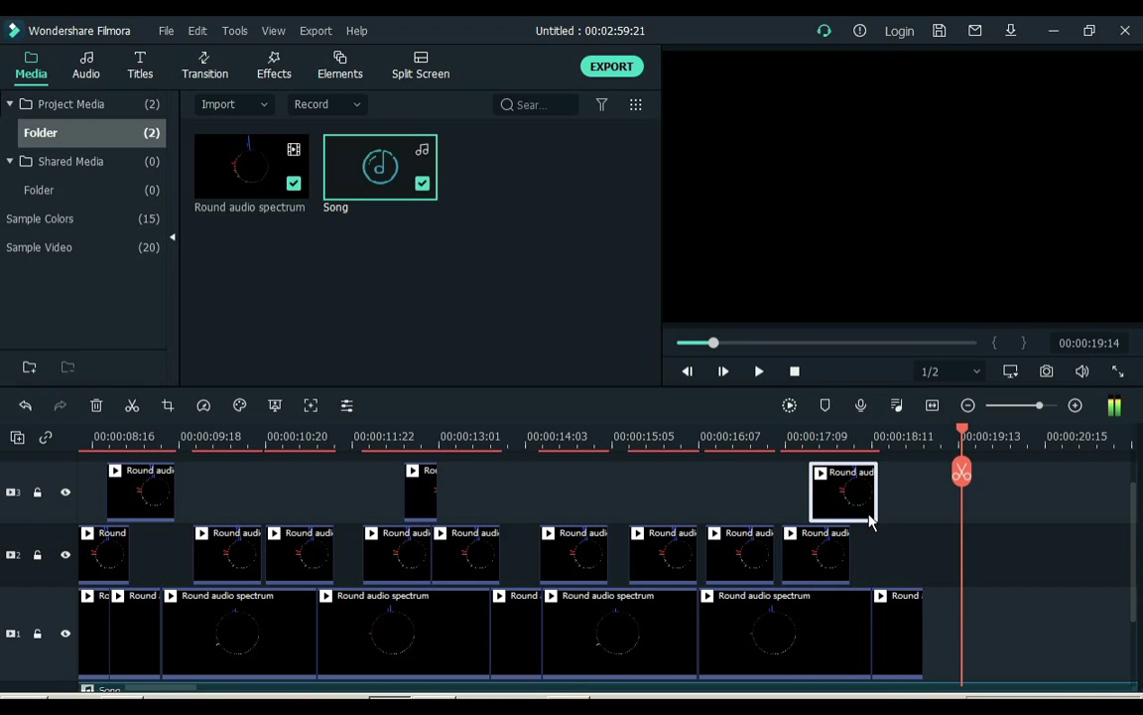
- Select all the spectrum clips on video track 1 and copy them
scroll(870, 517, "down", 1)
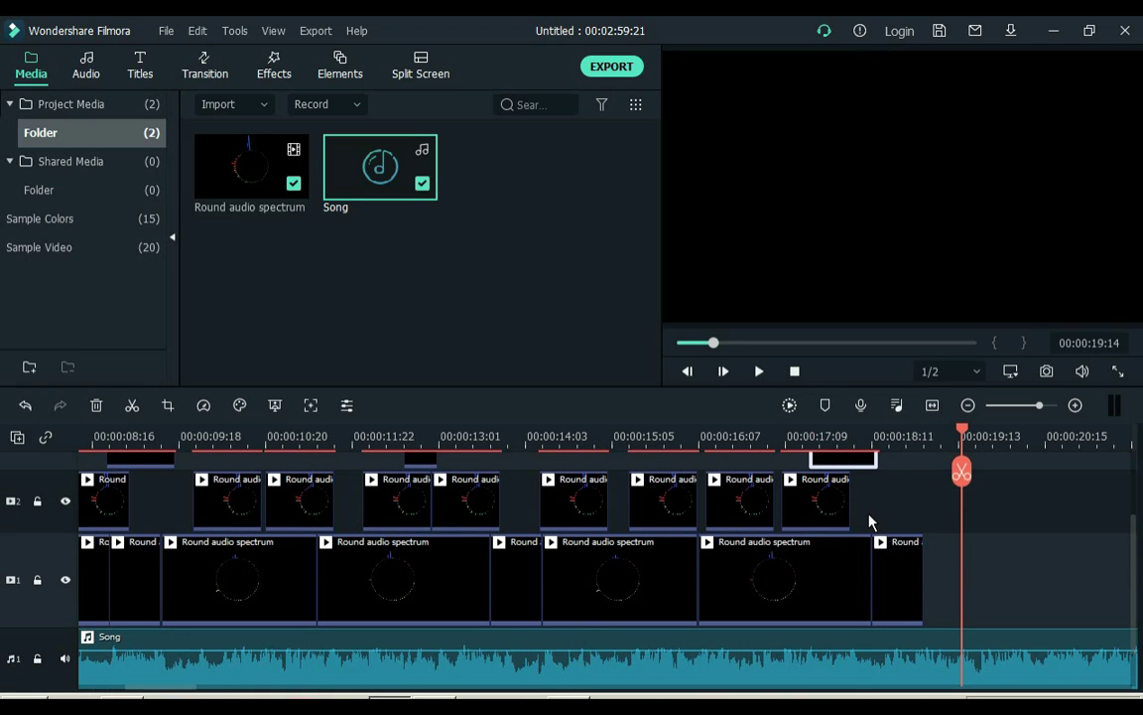
left_click(968, 405)
left_click_drag(595, 585, 129, 591)
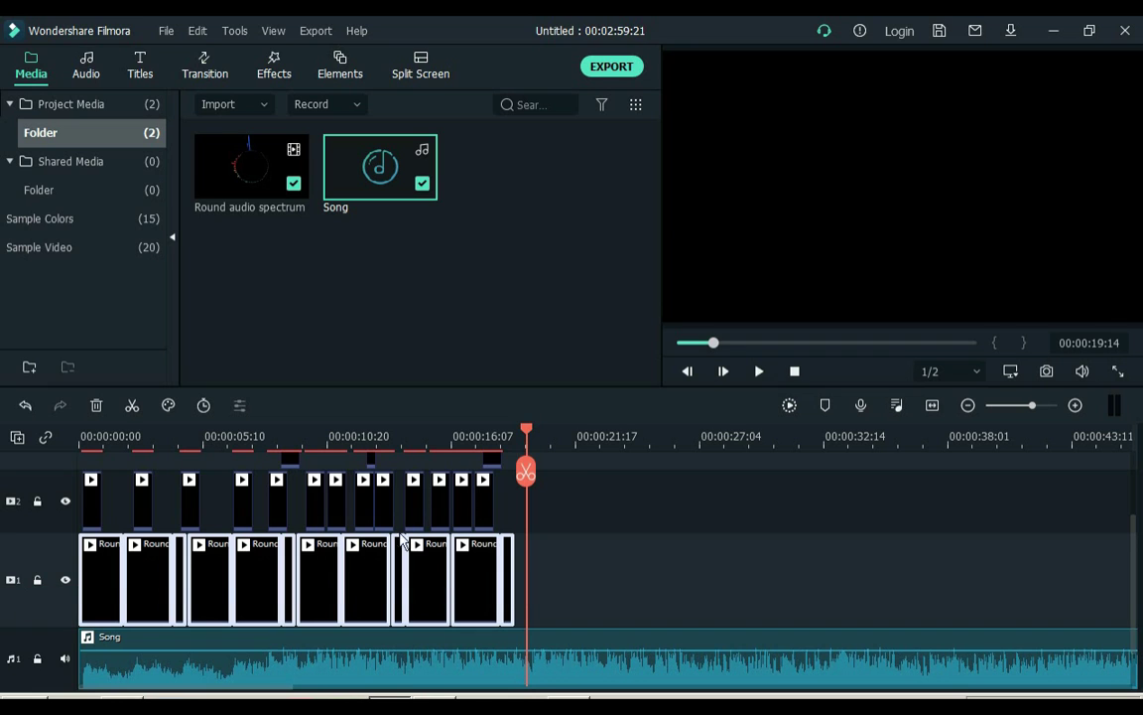
right_click(497, 553)
left_click(544, 66)
- Paste the copied clips on video track 1 at 00:00:19:03, directly after the last clip, and return the playhead there
left_click_drag(584, 428, 870, 422)
left_click(473, 441)
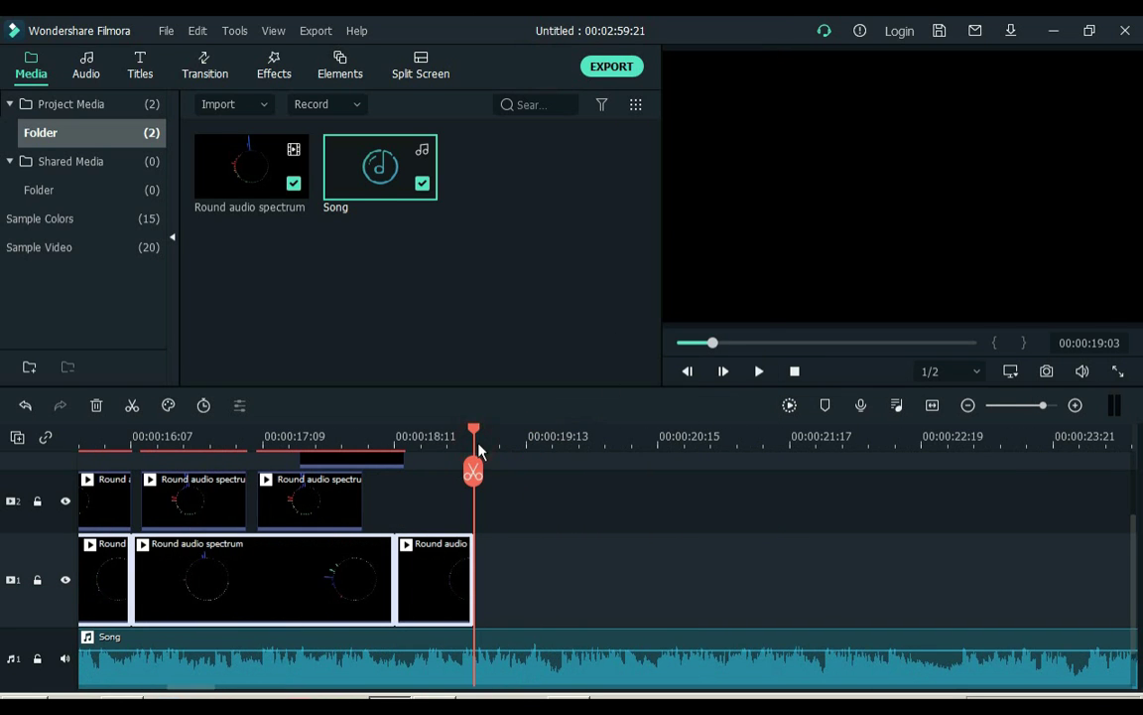
left_click(521, 603)
right_click(505, 580)
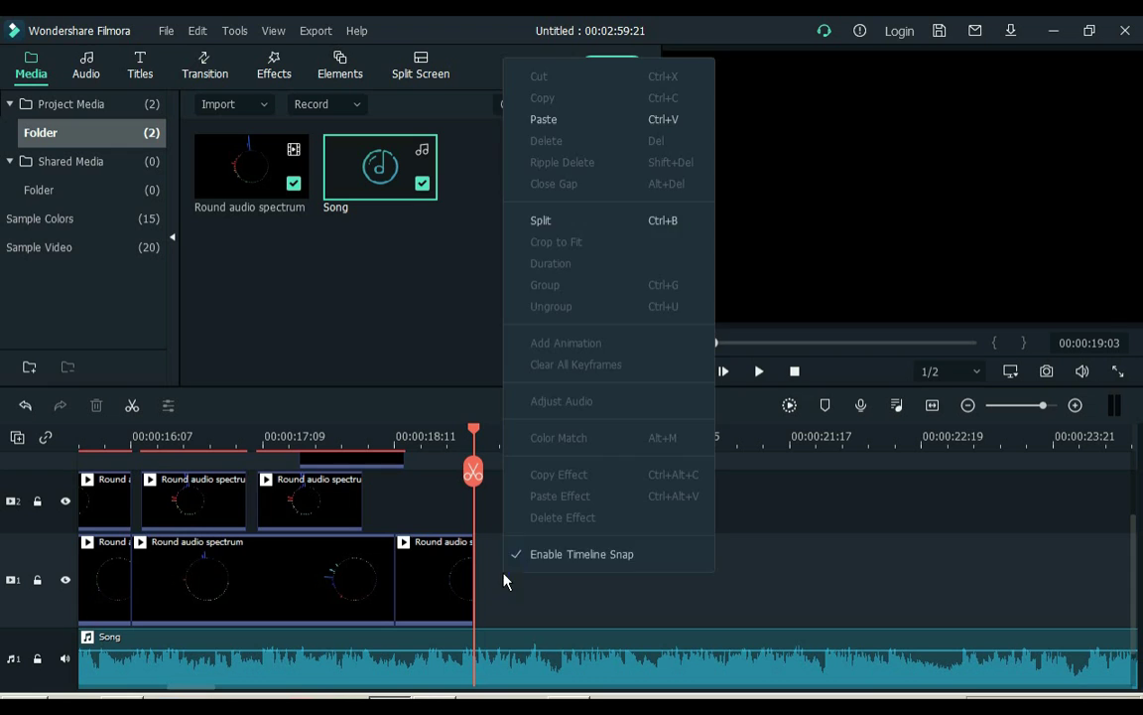
left_click(572, 120)
left_click(968, 405)
left_click(969, 405)
left_click(431, 437)
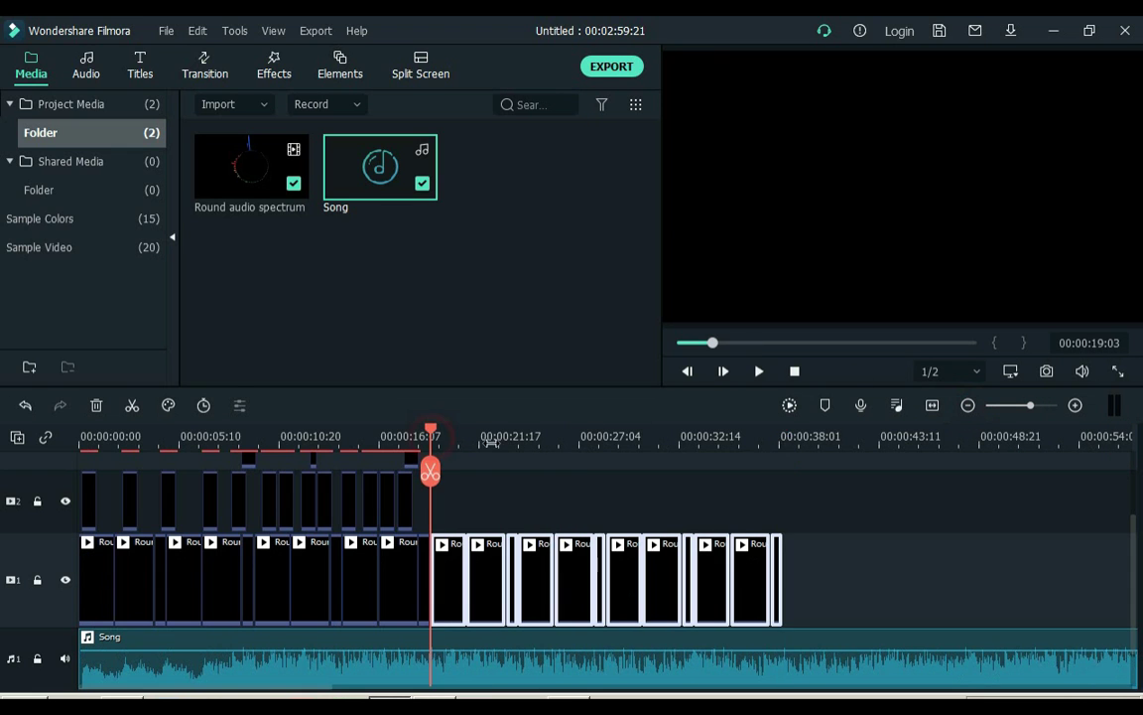
- Copy the last short clip on video track 2 and paste it on the same track at 00:00:18:13
left_click_drag(494, 441, 661, 449)
scroll(508, 520, "up", 1)
left_click(369, 580)
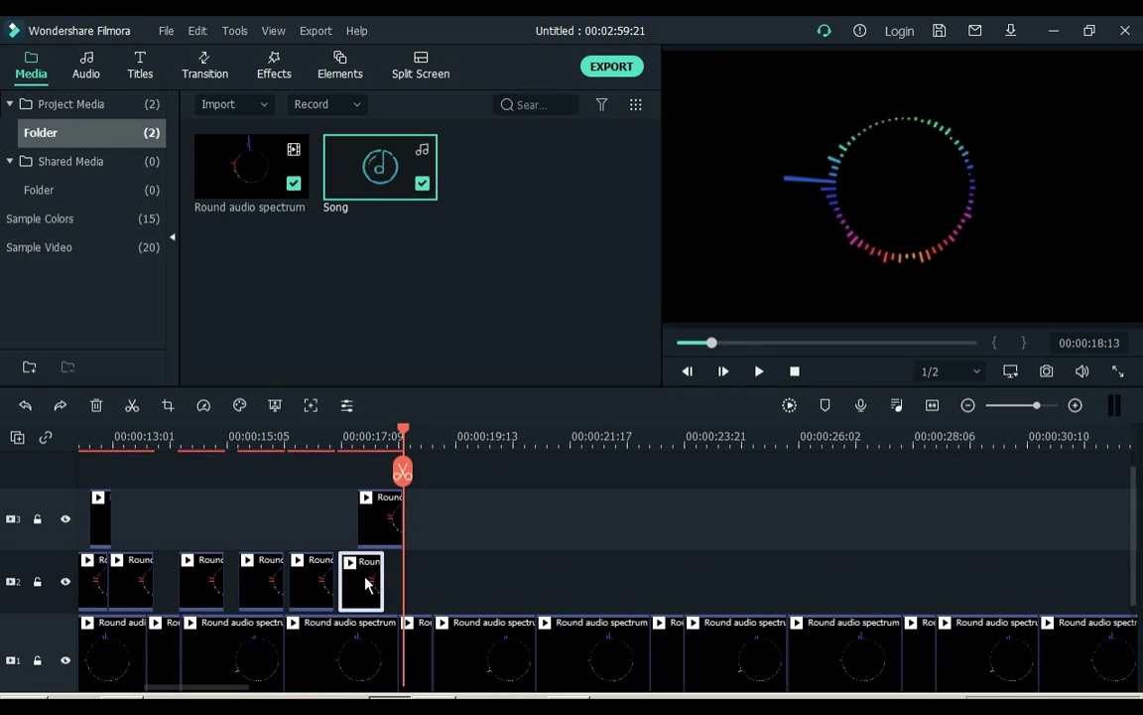
right_click(365, 578)
left_click(446, 94)
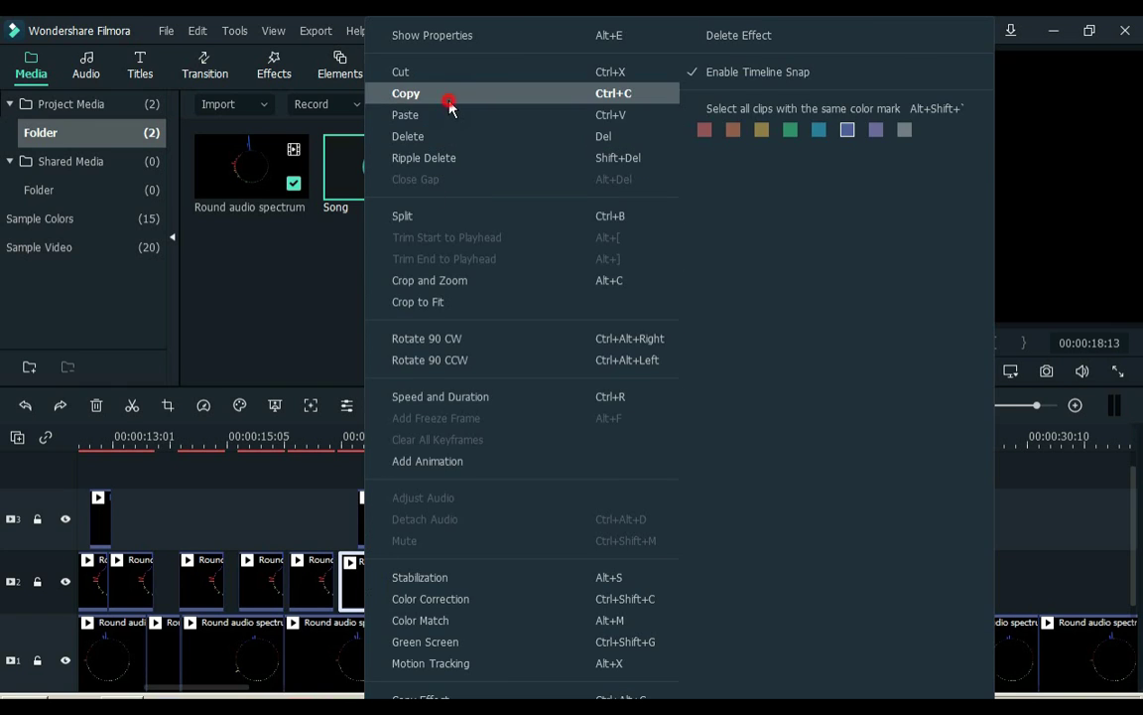
key("ctrl+v")
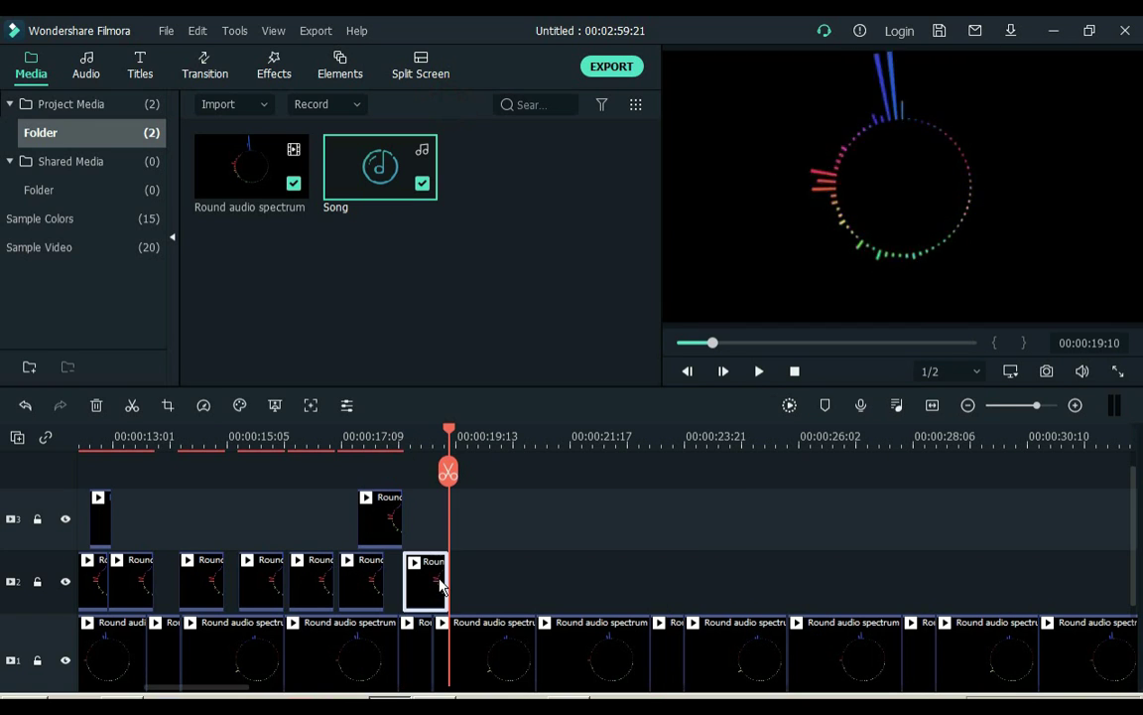
- Check the song's next peak and paste the short clip on video track 2 at about 00:00:19:12
left_click(399, 439)
left_click_drag(401, 447, 472, 516)
scroll(472, 516, "down", 2)
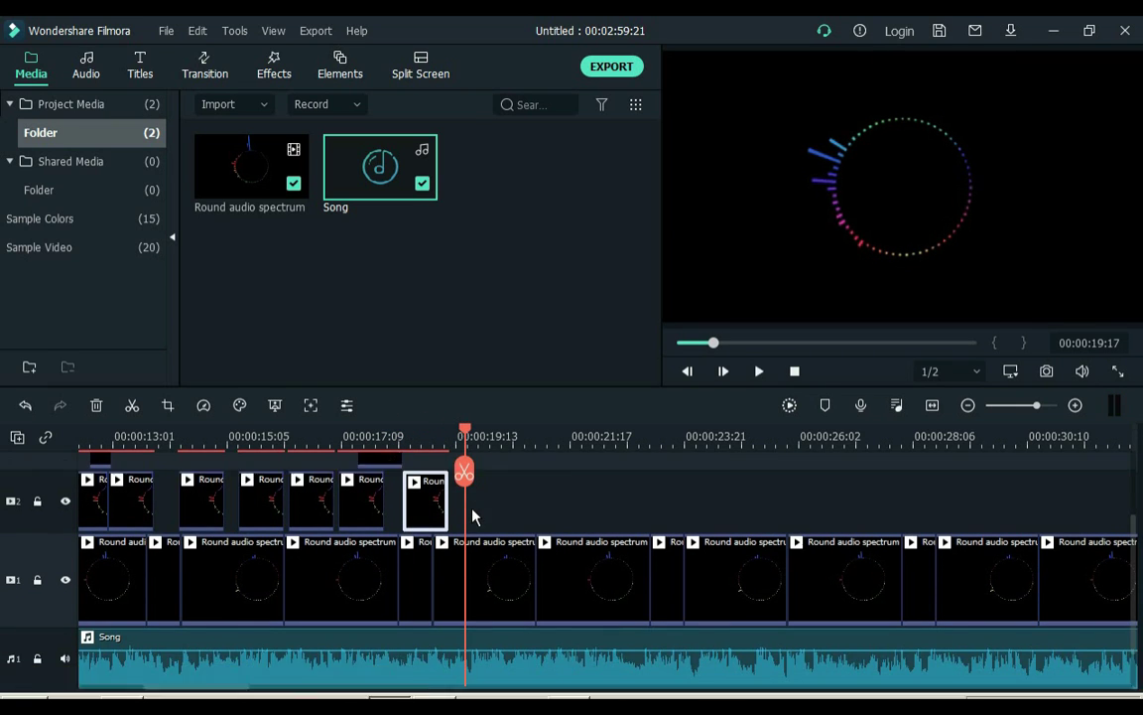
left_click(453, 436)
key("ctrl+v")
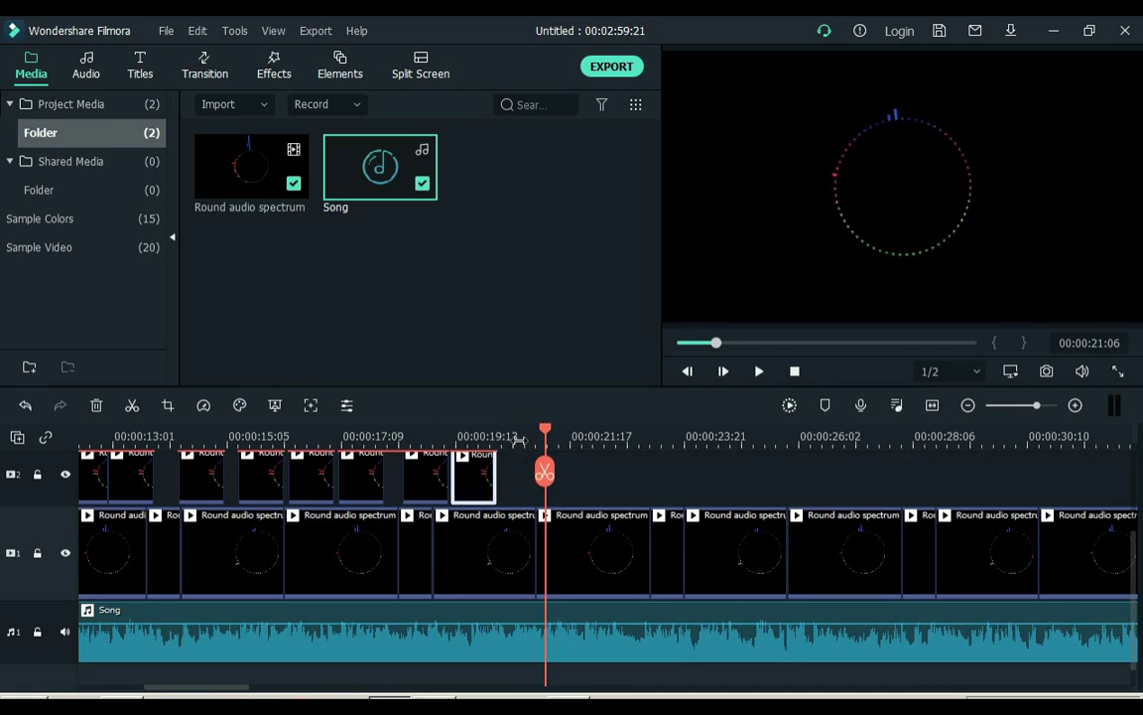
- Paste the short clip on video track 2 at about 00:00:20:17 and again at about 00:00:21:23
left_click(517, 439)
scroll(548, 507, "up", 1)
key("ctrl+v")
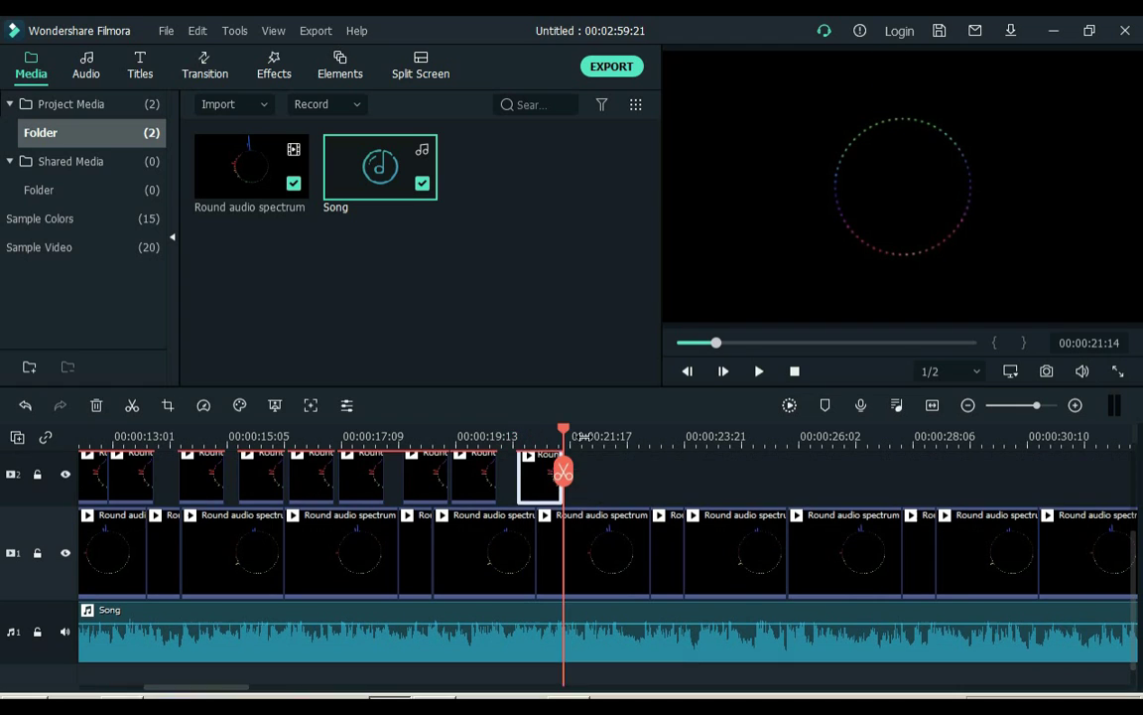
left_click(583, 437)
key("ctrl+v")
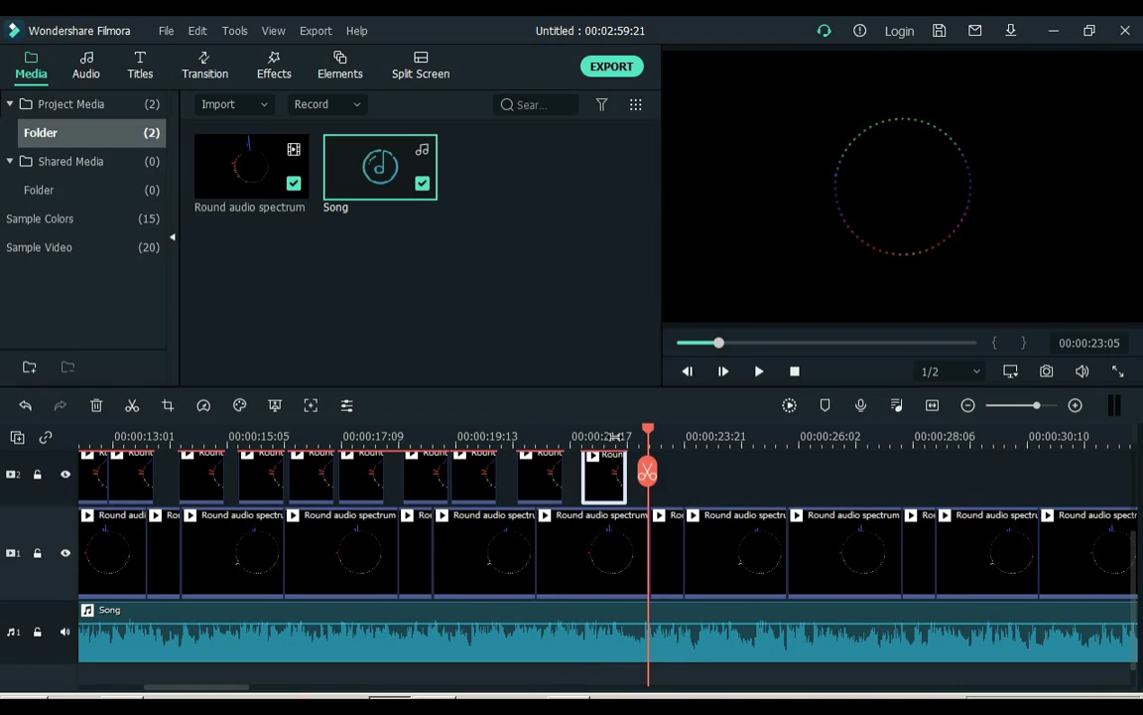
- With video track 2 locked, paste the short clip on video track 3 at 00:00:22:10, and unlock track 2
left_click(614, 436)
left_click(606, 436)
scroll(638, 502, "up", 1)
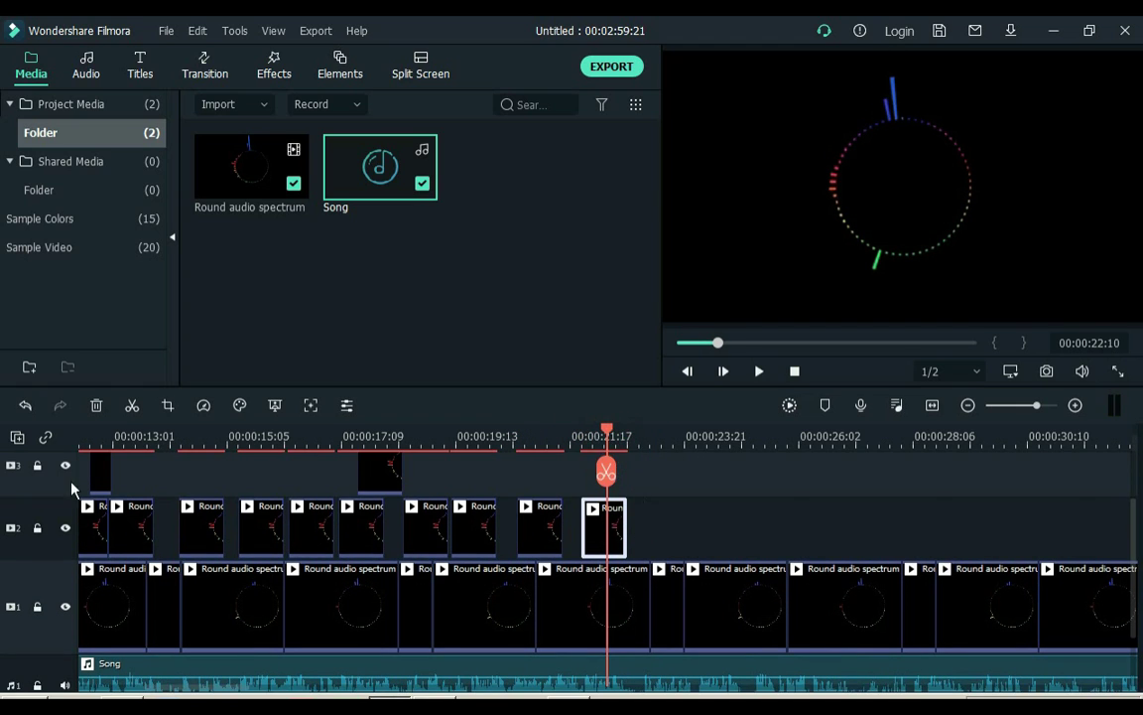
left_click(37, 528)
key("ctrl+v")
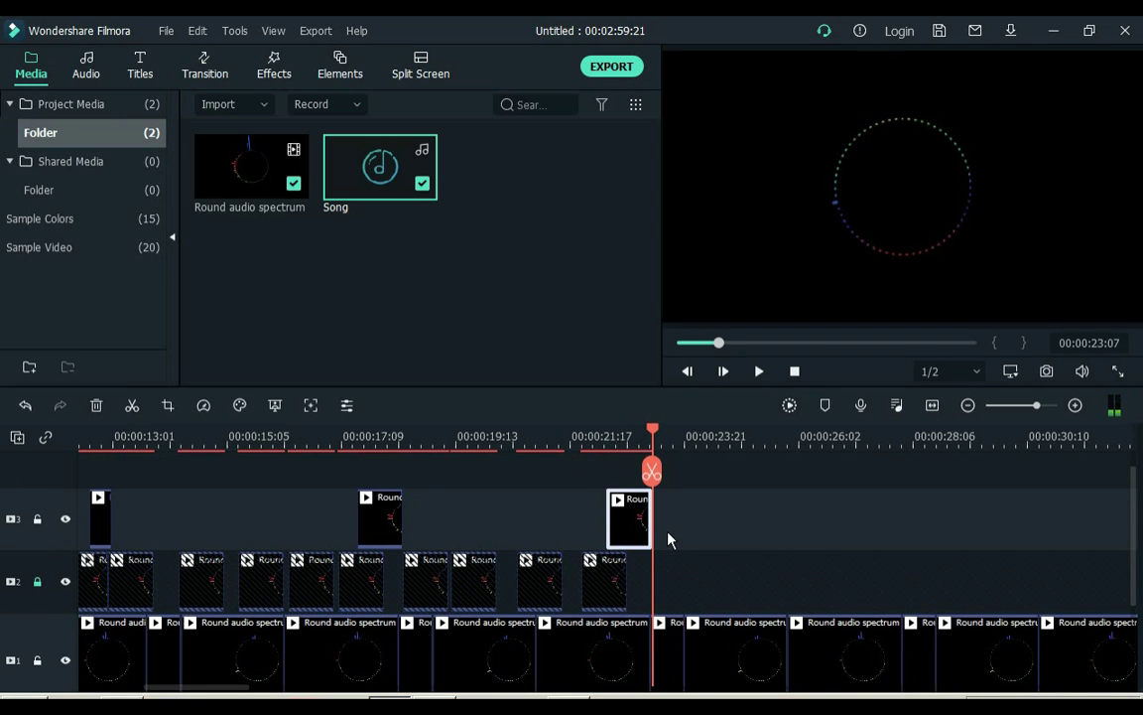
left_click(37, 528)
- Paste the short clip on video track 2 at 00:00:23:02 and cut off the last track 3 clip's end from 00:00:23:00
scroll(658, 490, "down", 1)
left_click(641, 436)
scroll(698, 474, "up", 1)
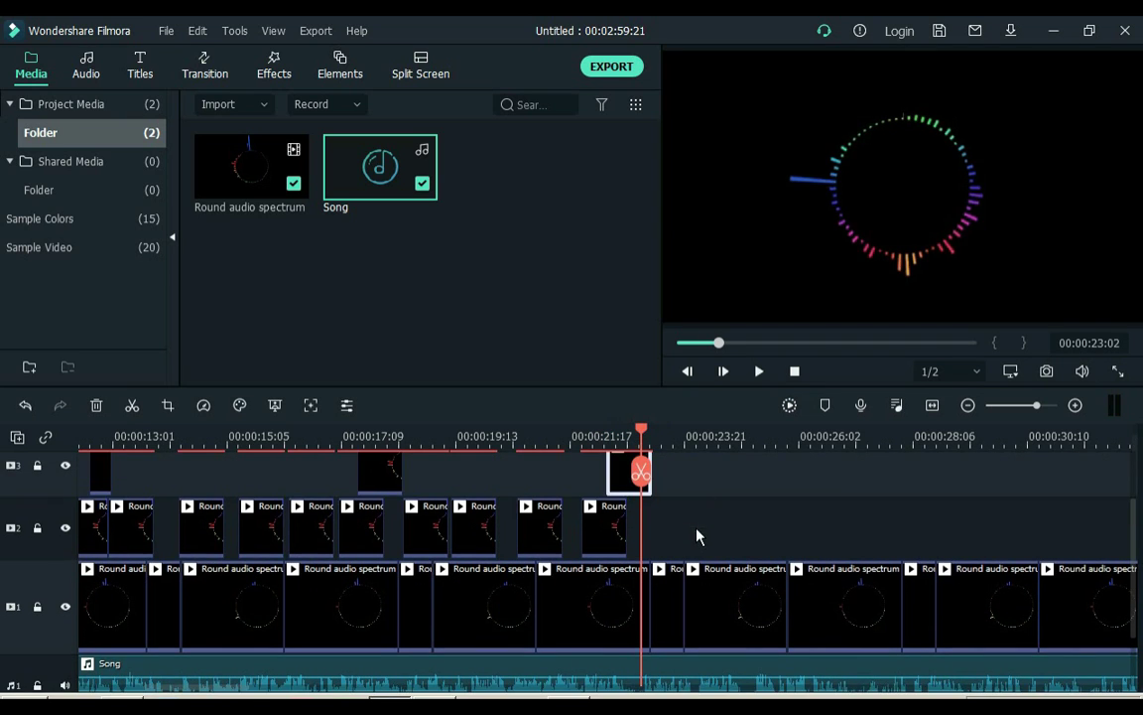
left_click(658, 525)
key("ctrl+v")
left_click(635, 472)
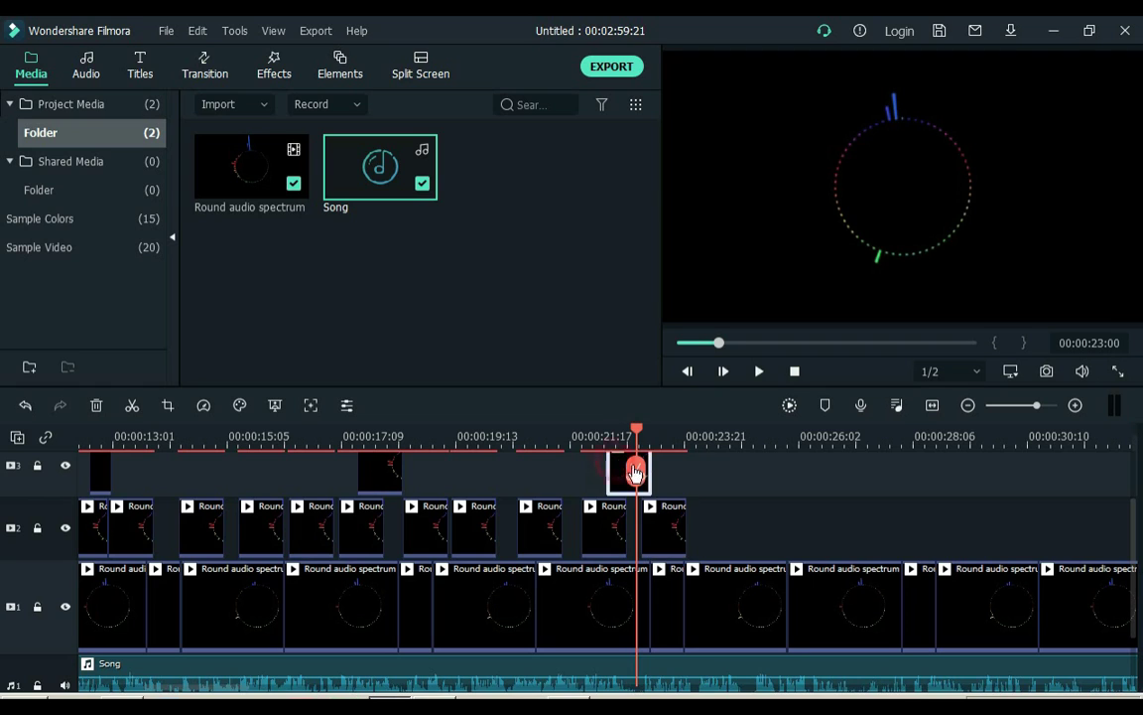
key("Delete")
- Paste the short clip on video track 2 at 00:00:24:03 and again at 00:00:25:06
left_click(700, 437)
left_click(696, 437)
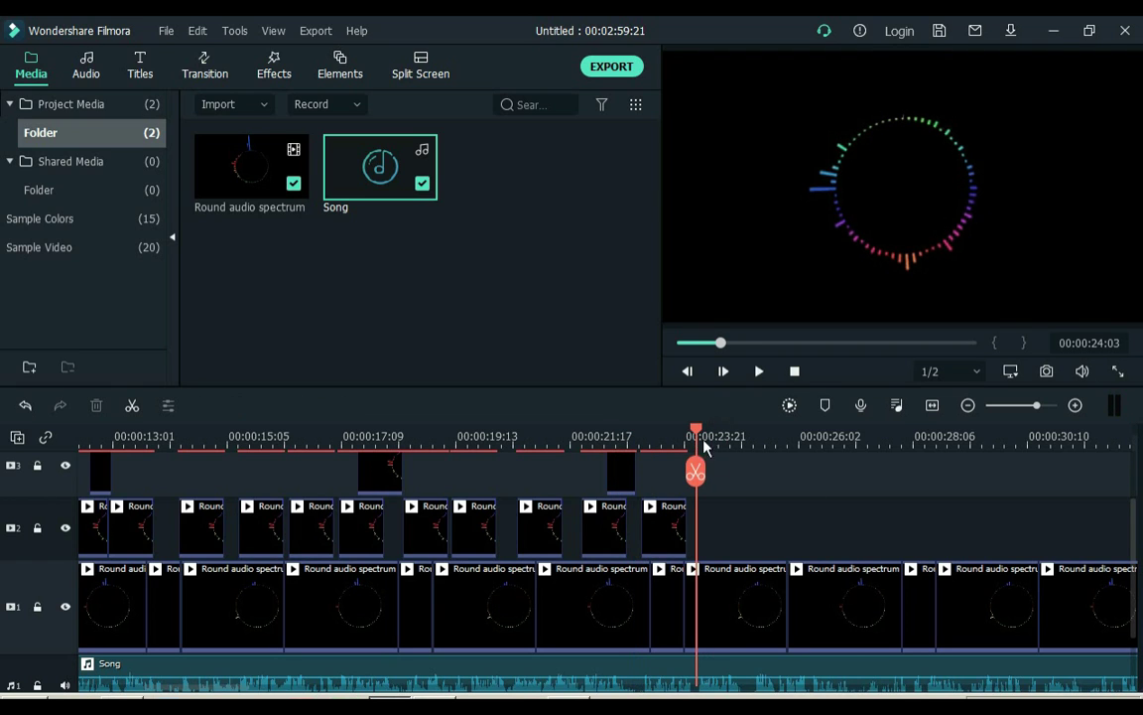
key("ctrl+v")
scroll(741, 476, "down", 1)
left_click_drag(741, 474, 755, 474)
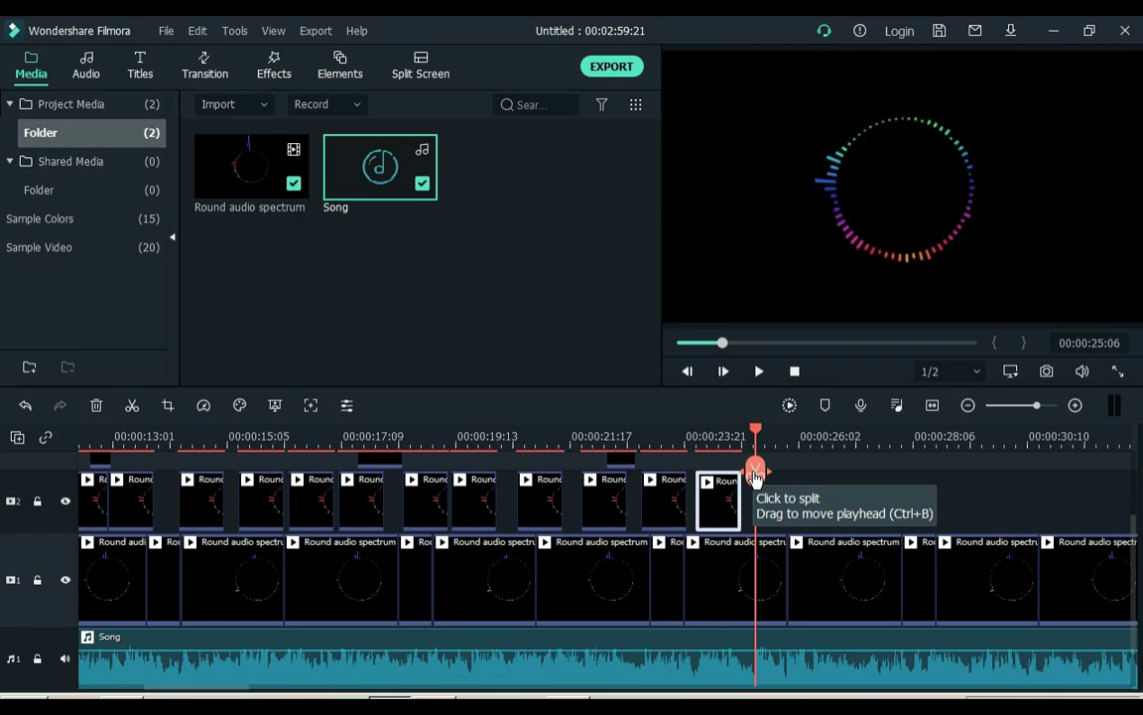
key("ctrl+v")
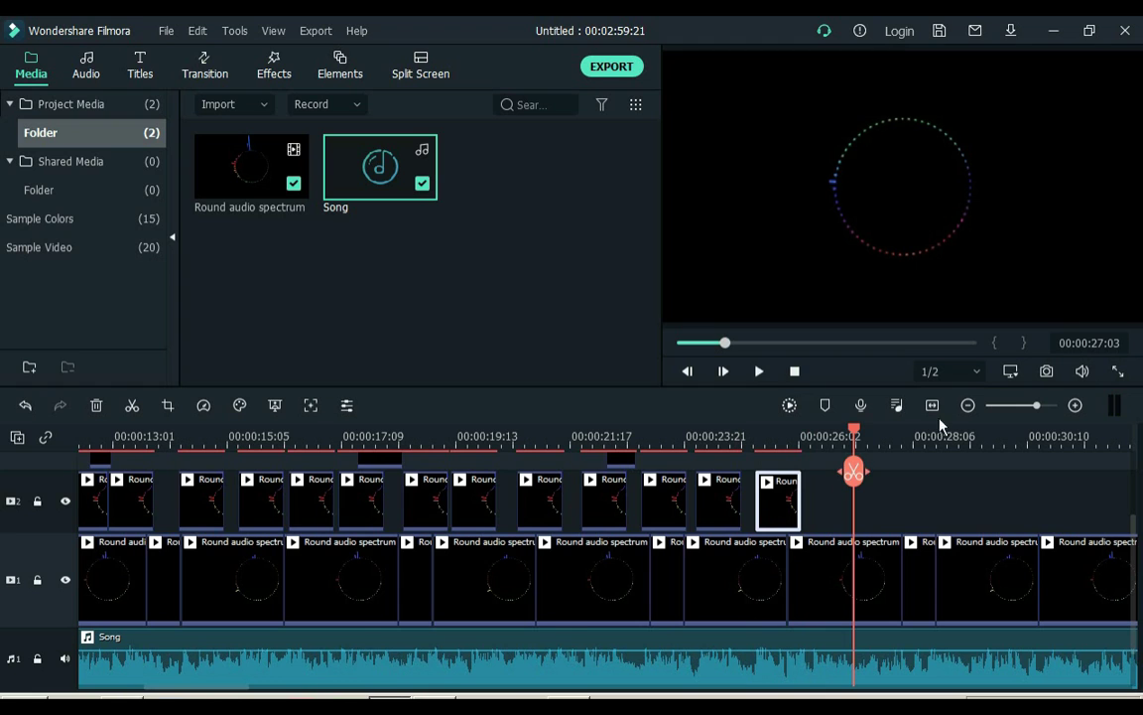
- Split the song and the spectrum clips on video track 1 at 00:00:26:04 and delete everything after that point
left_click(968, 405)
left_click_drag(556, 503, 763, 693)
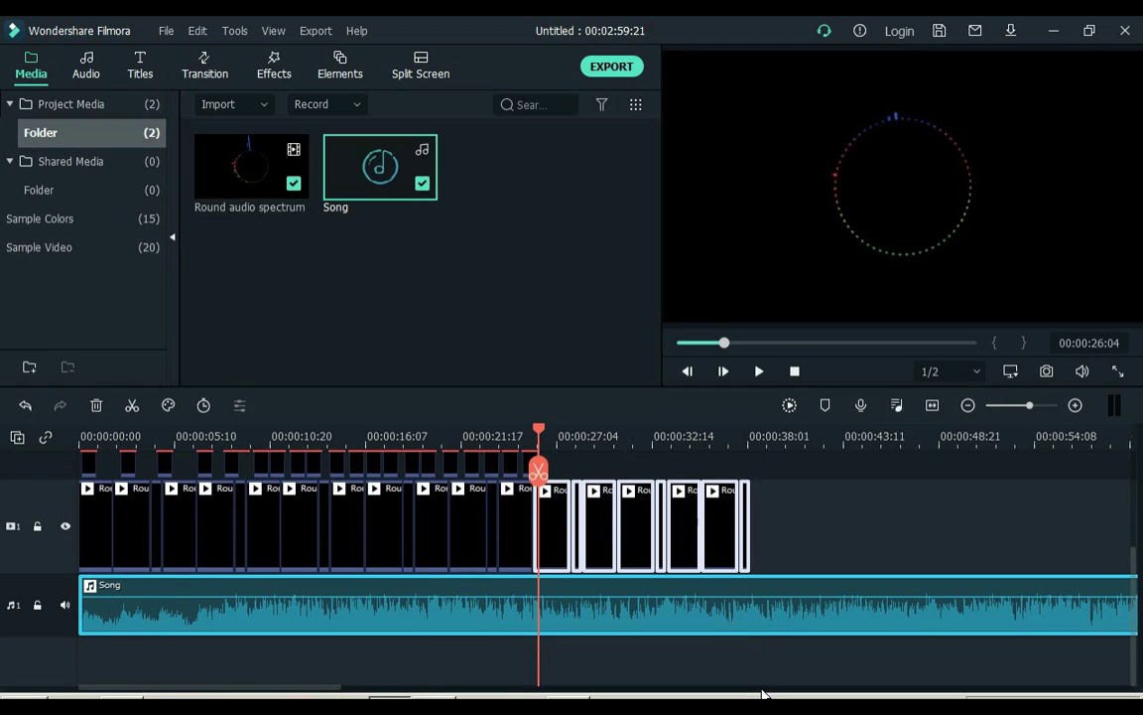
key("ctrl+b")
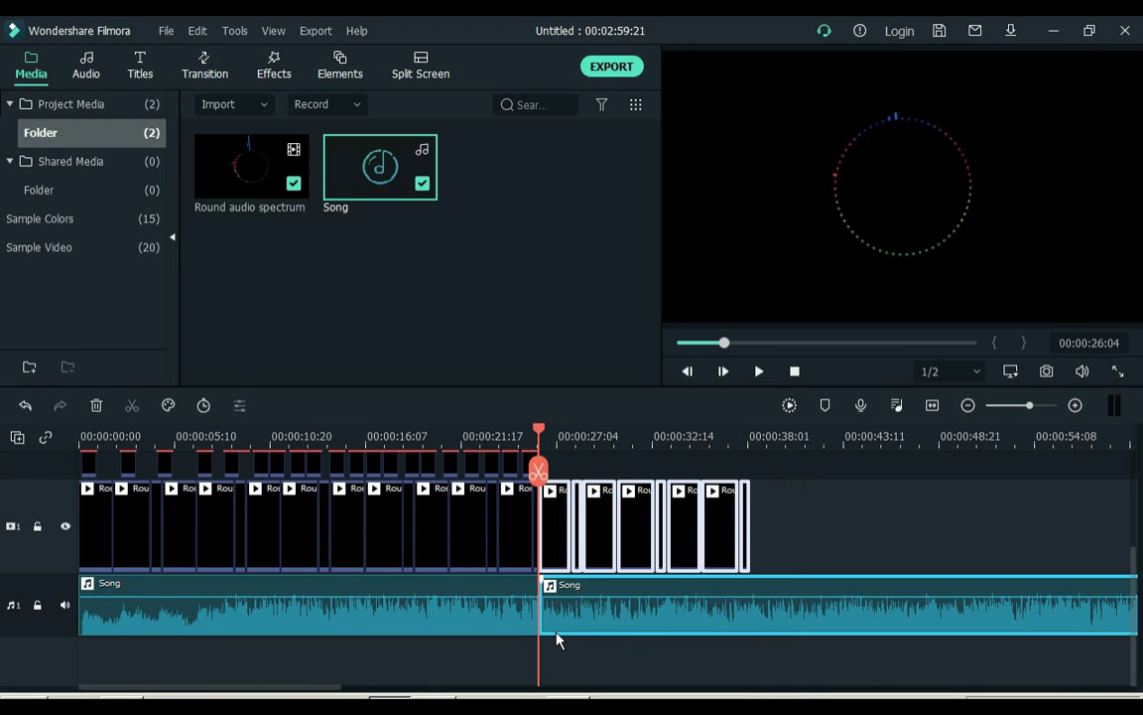
key("Delete")
- Fit the whole project in the timeline and return the playhead to the start
left_click(936, 406)
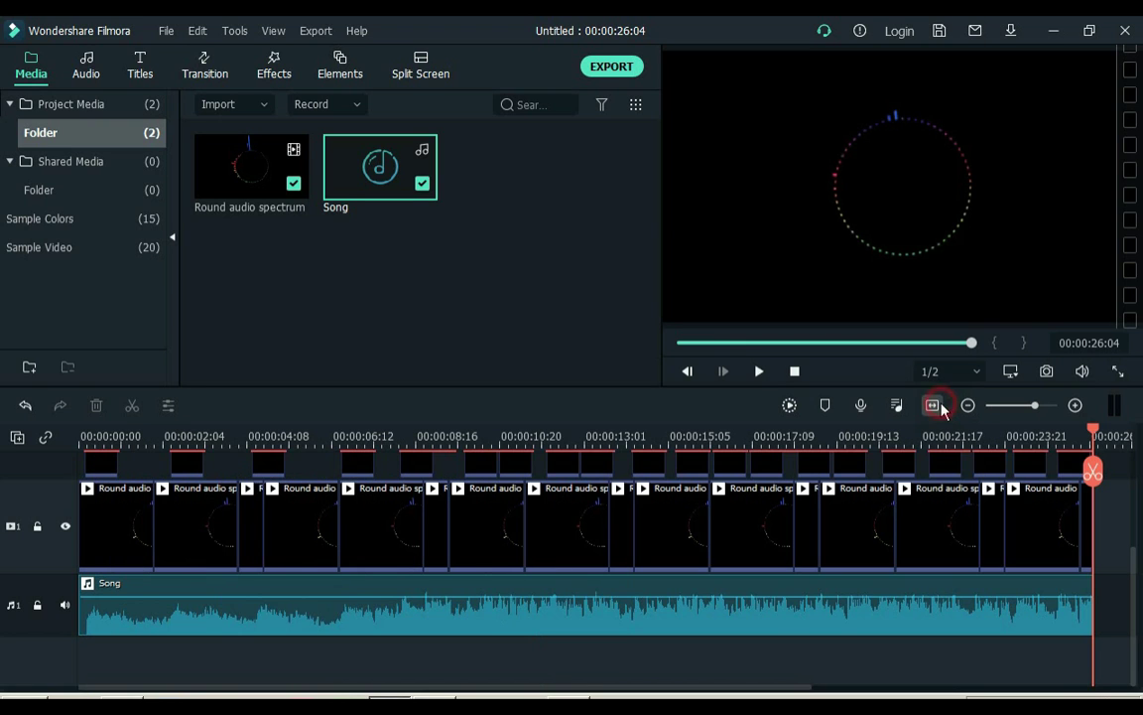
scroll(900, 513, "up", 3)
key("Home")
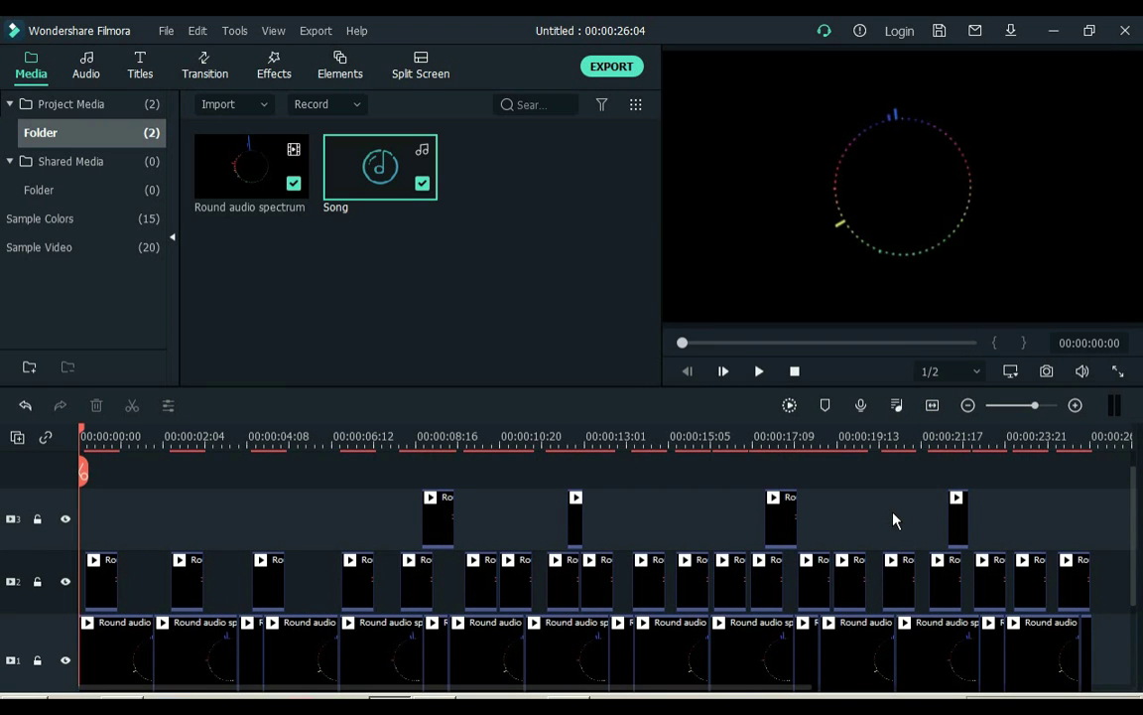